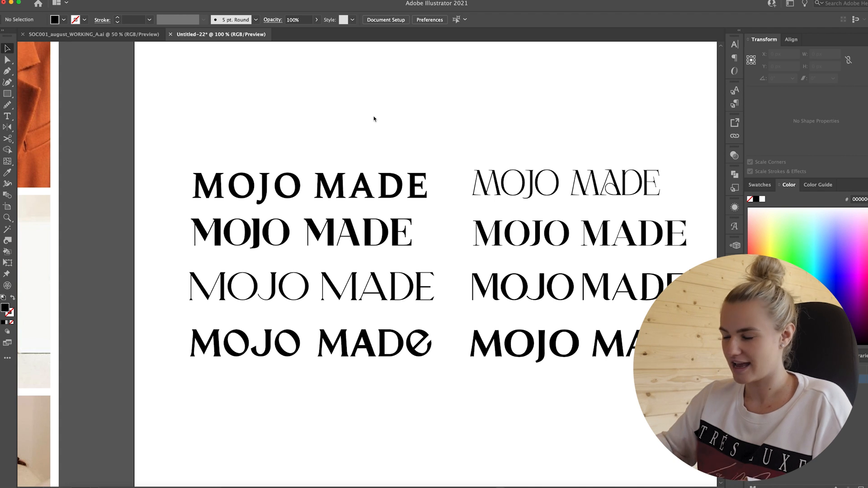
- Delete the bold MOJO MADE wordmark that heads the left column of font options
key("super+plus")
key("super+plus")
left_click_drag(355, 116, 446, 184)
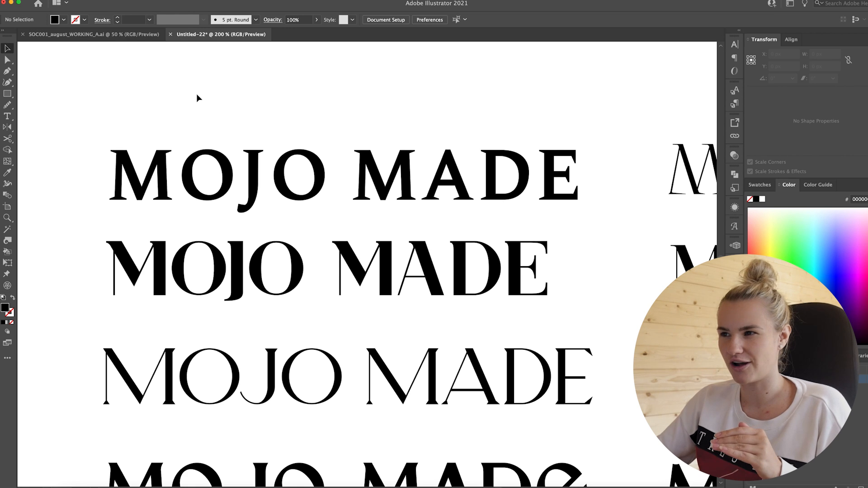
left_click(265, 165)
key("Delete")
key("super+minus")
left_click_drag(266, 167, 236, 158)
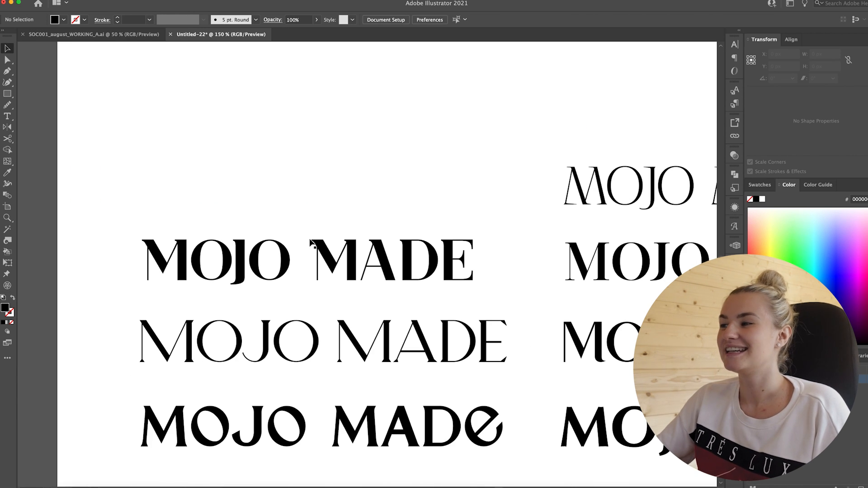
- Delete the MOJO MADE wordmark set in Calya from the left column
left_click(362, 258)
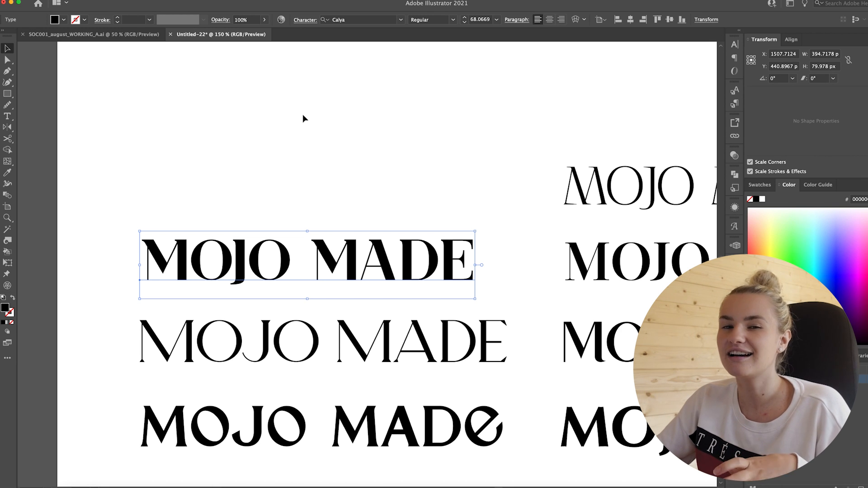
scroll(324, 122, "down", 3)
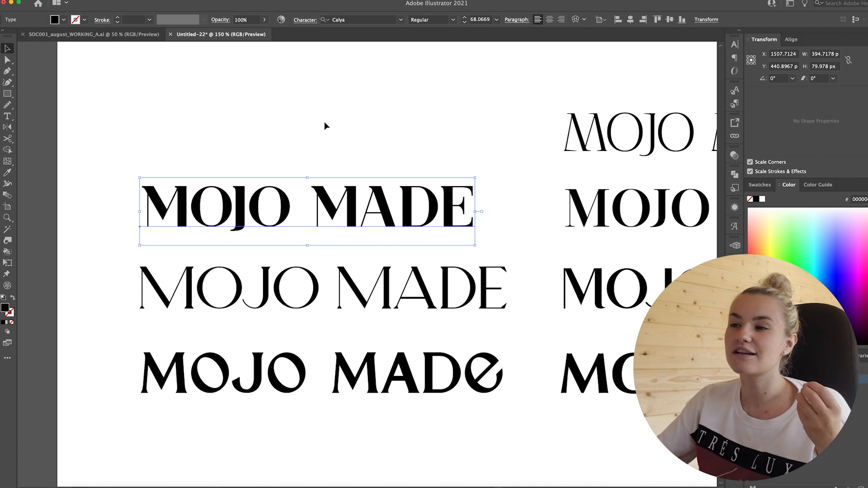
left_click(324, 122)
scroll(324, 121, "down", 2)
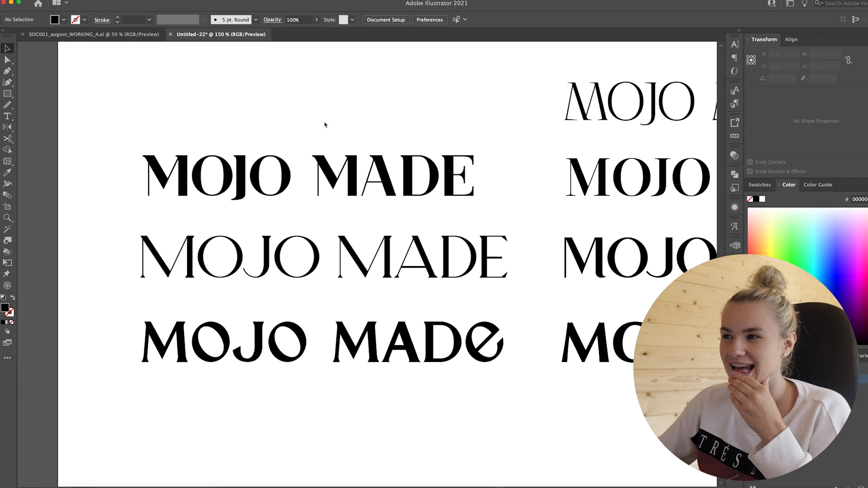
left_click(364, 183)
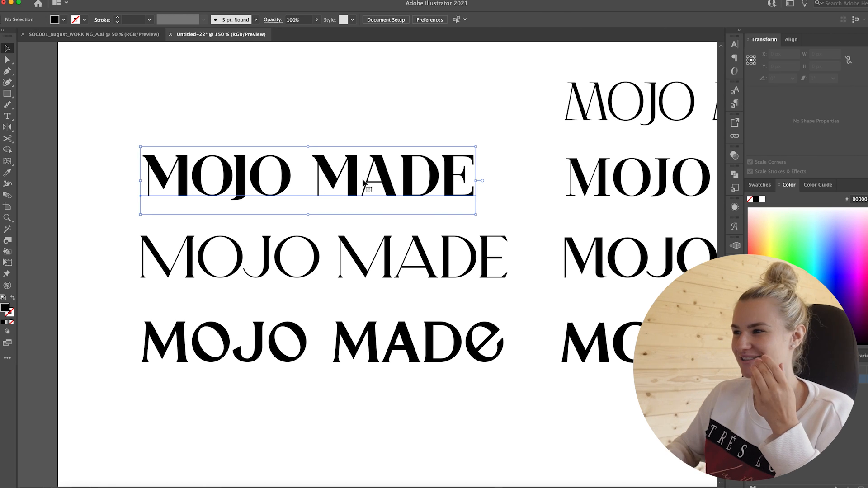
key("Delete")
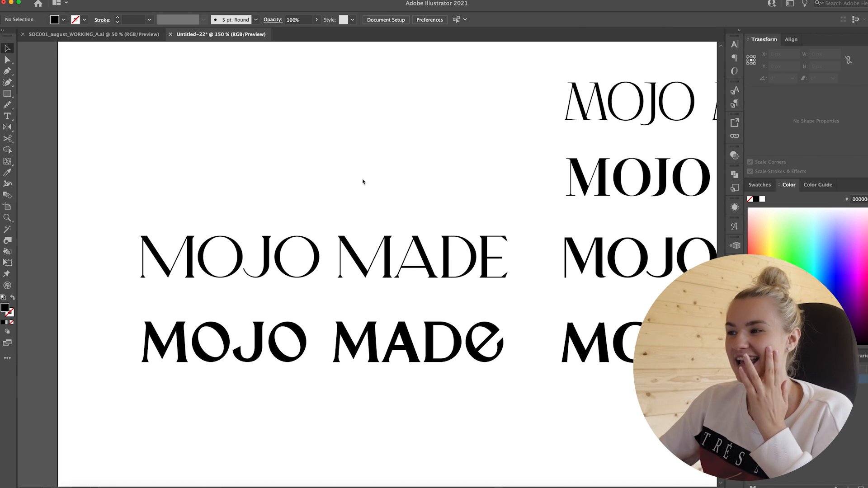
- Examine the letter details of the MOJO MADE wordmark set in Magnita up close
left_click(393, 261)
scroll(348, 172, "right", 1)
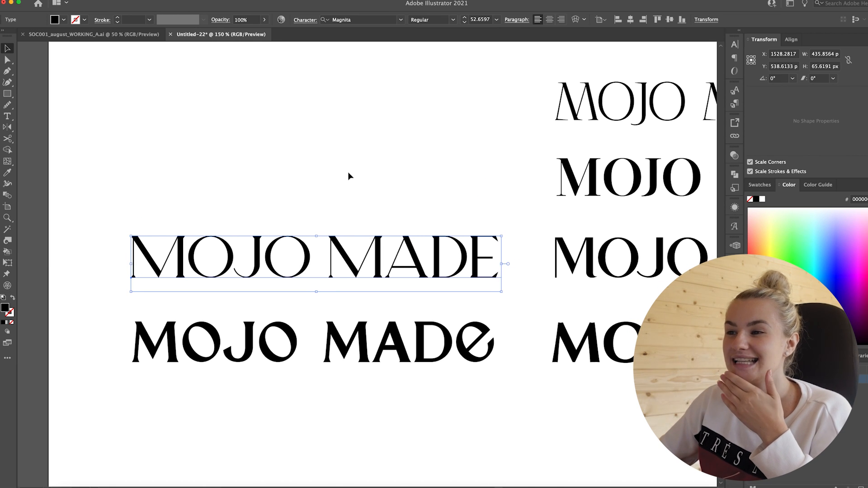
scroll(348, 176, "right", 2)
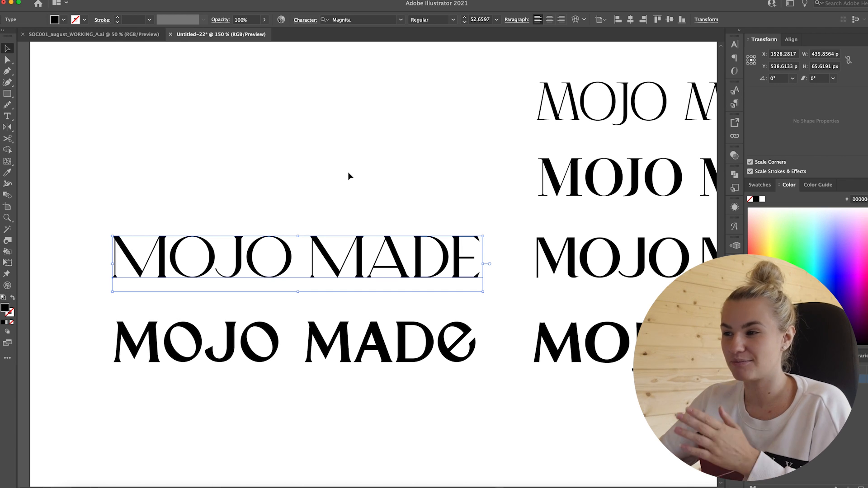
key("super+equal")
key("super+equal")
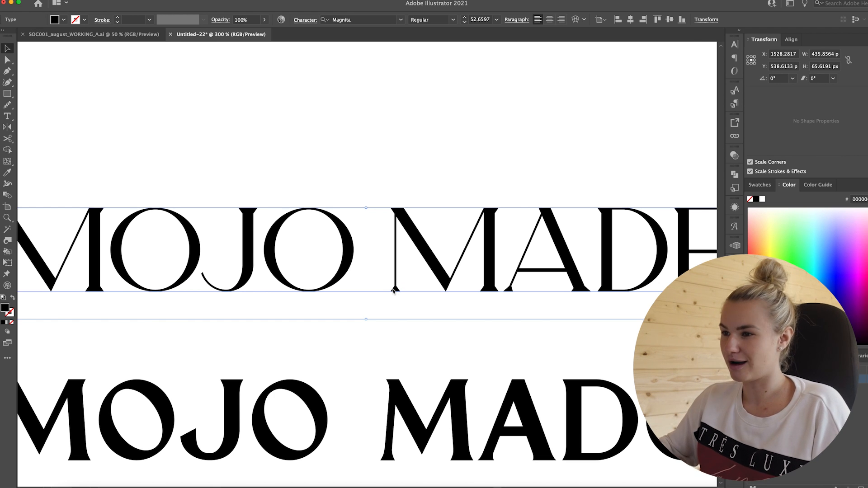
key("super+minus")
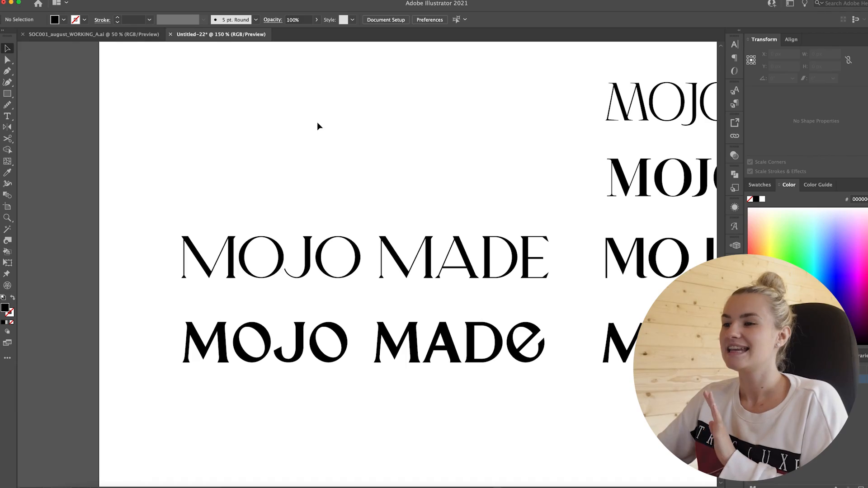
- Move the Monalesa Bold wordmark up so it sits closer beneath the Magnita wordmark
scroll(318, 125, "down", 5)
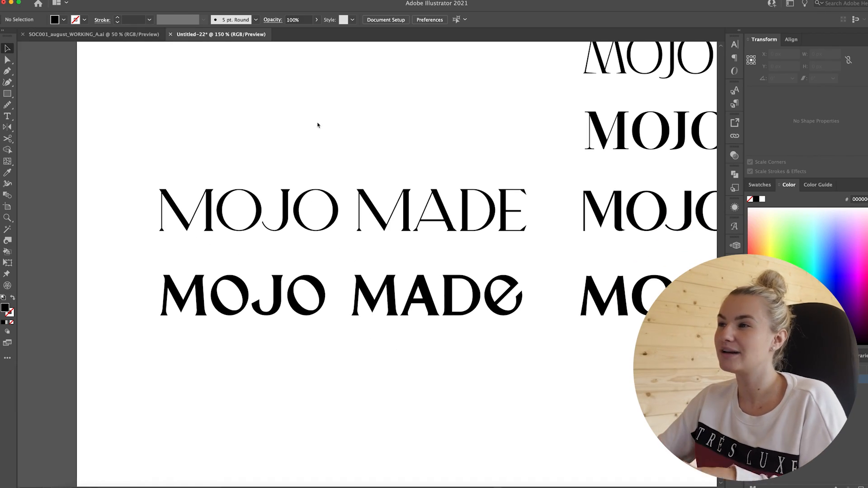
left_click(413, 317)
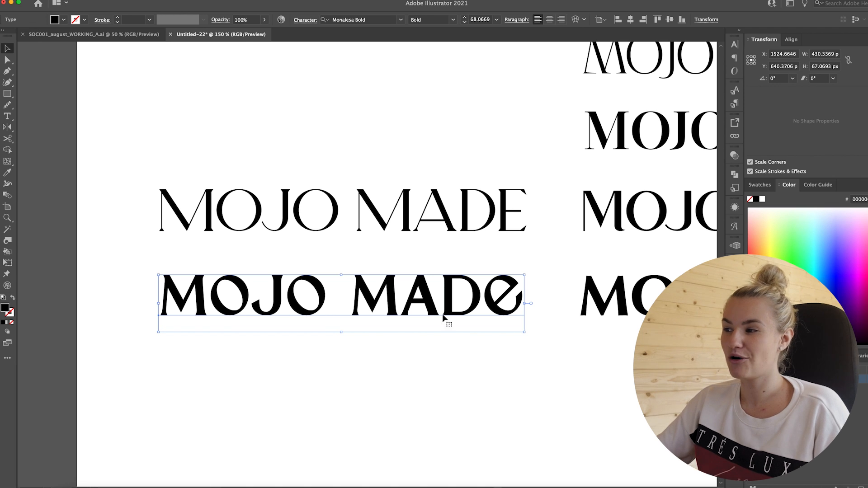
scroll(395, 143, "down", 2)
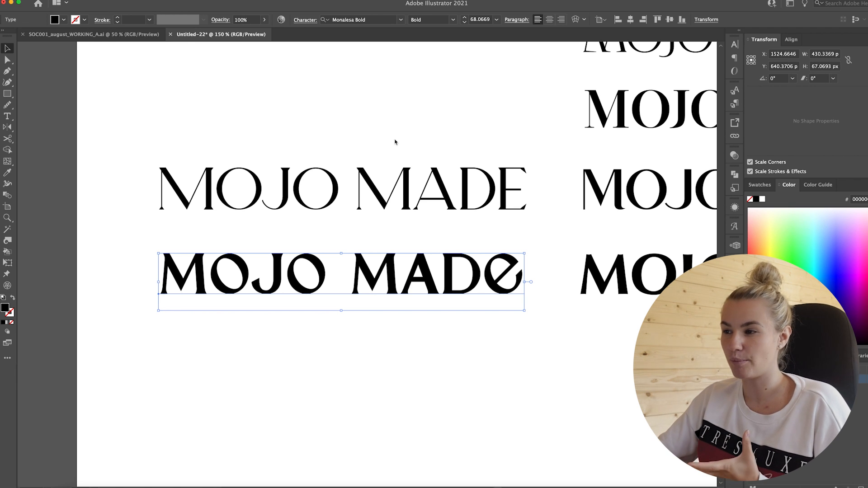
left_click_drag(365, 276, 365, 267)
left_click(438, 318)
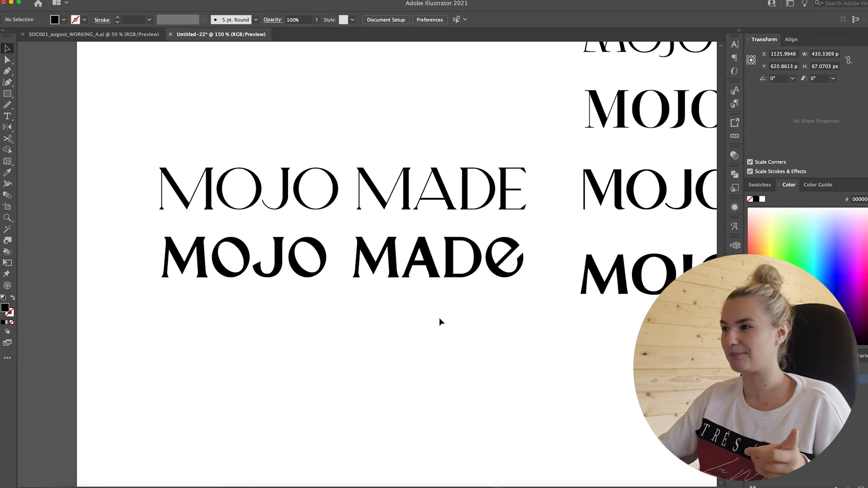
- Examine the Ageya-Regular wordmark at the top of the right column, including its decorative A, at 300% zoom
scroll(407, 183, "up", 4)
scroll(407, 183, "right", 4)
scroll(407, 184, "right", 5)
scroll(407, 183, "up", 1)
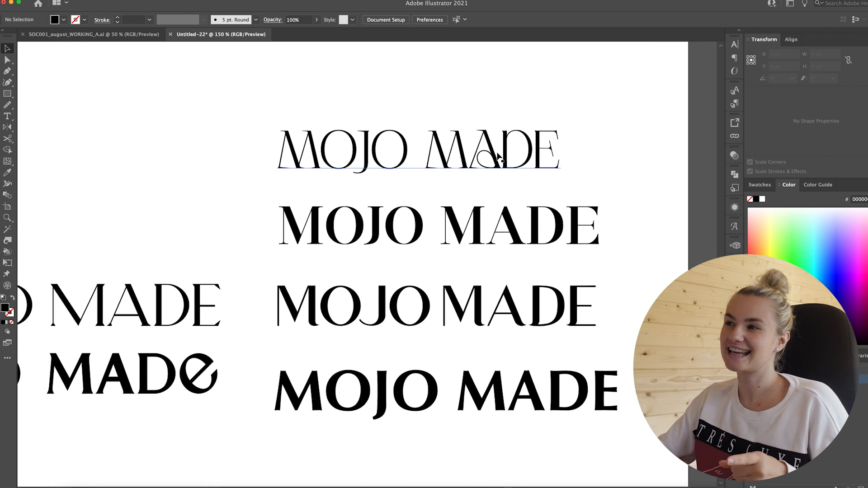
left_click(493, 156)
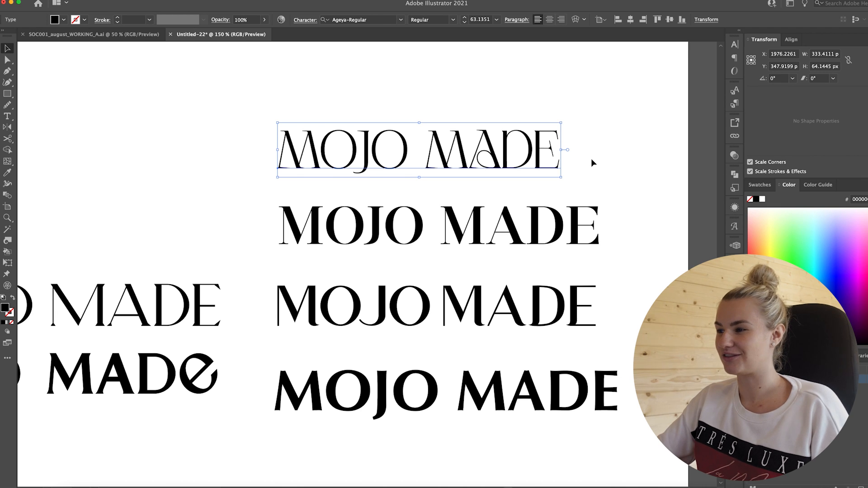
key("super+=")
key("super+=")
scroll(589, 159, "down", 2)
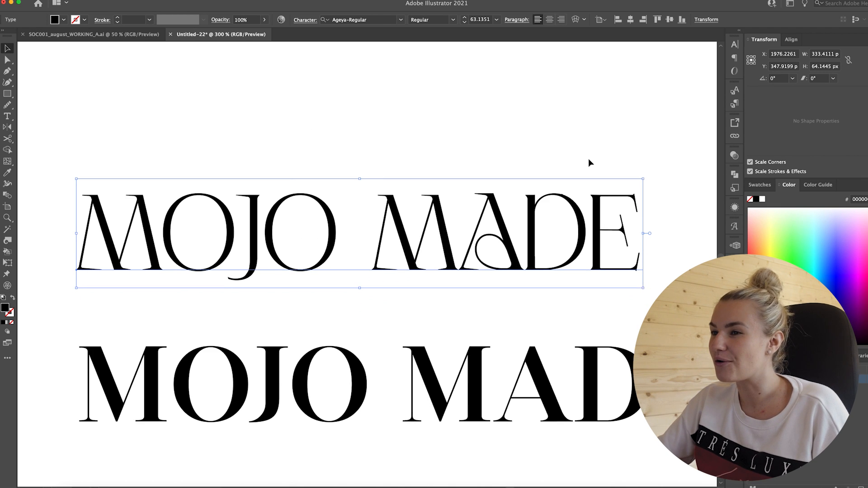
scroll(589, 162, "down", 1)
left_click(474, 144)
scroll(474, 144, "down", 2)
scroll(474, 144, "left", 2)
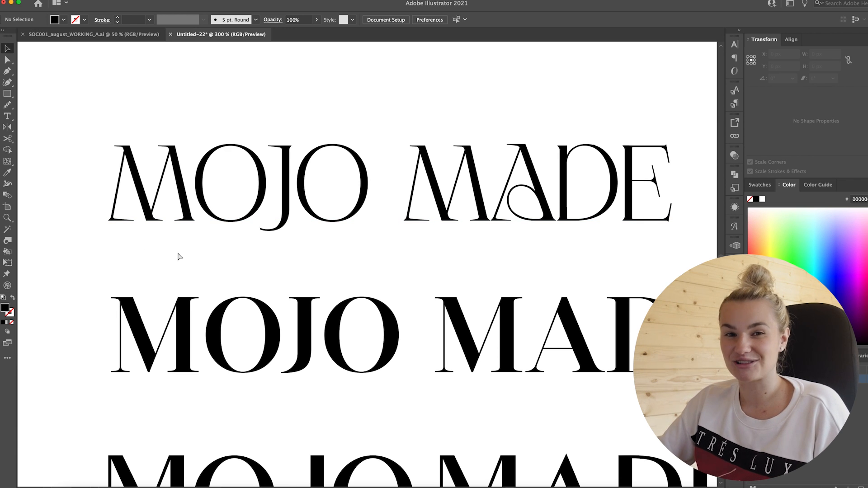
- Delete the high-contrast serif MOJO MADE wordmark directly below the Ageya-Regular one in the right column
key("super+minus")
key("super+minus")
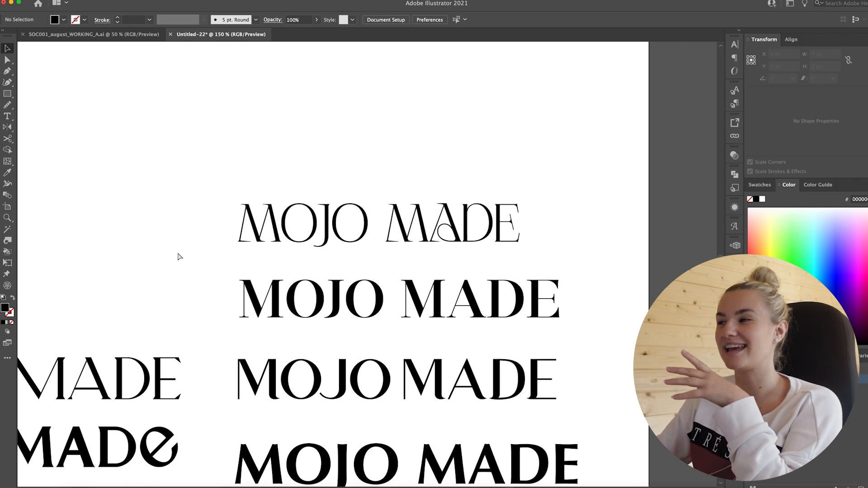
scroll(178, 256, "down", 3)
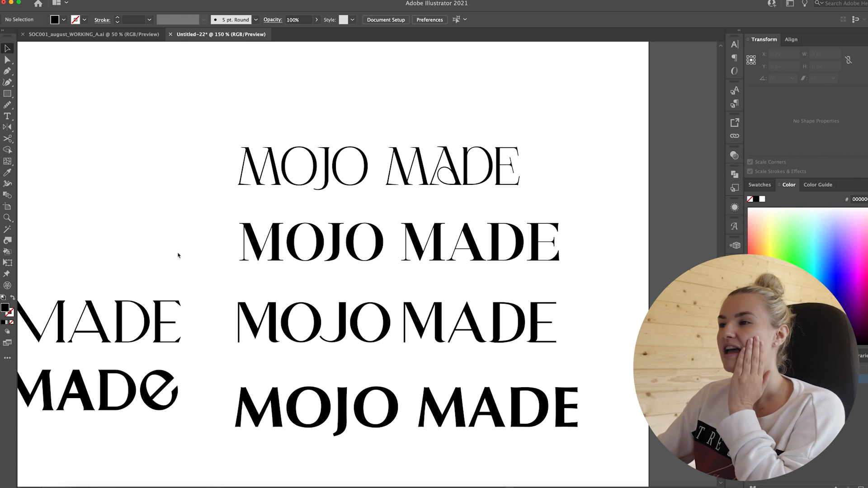
scroll(178, 255, "down", 2)
left_click(360, 232)
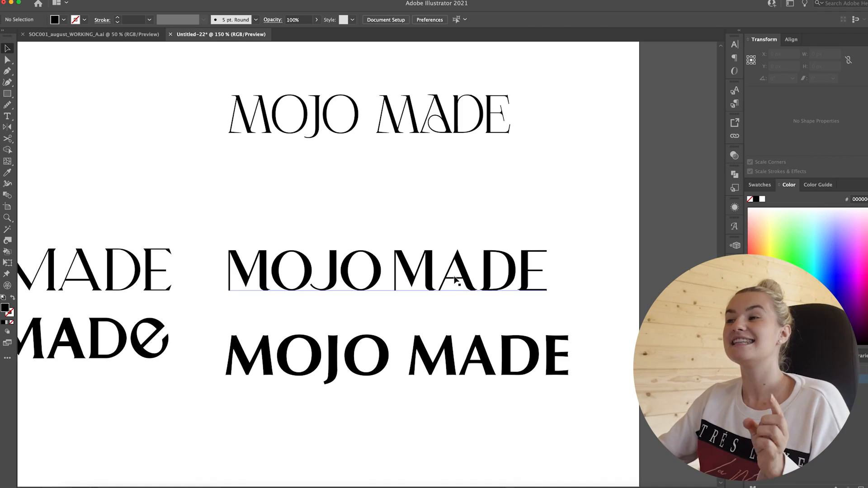
- Examine the letterforms of the Rollo Regular wordmark in the right column at 300% zoom
left_click(402, 267)
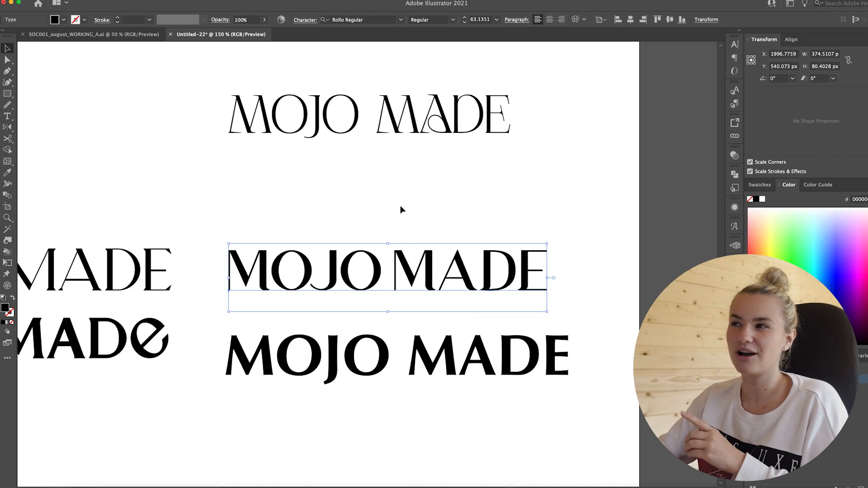
scroll(401, 209, "down", 1)
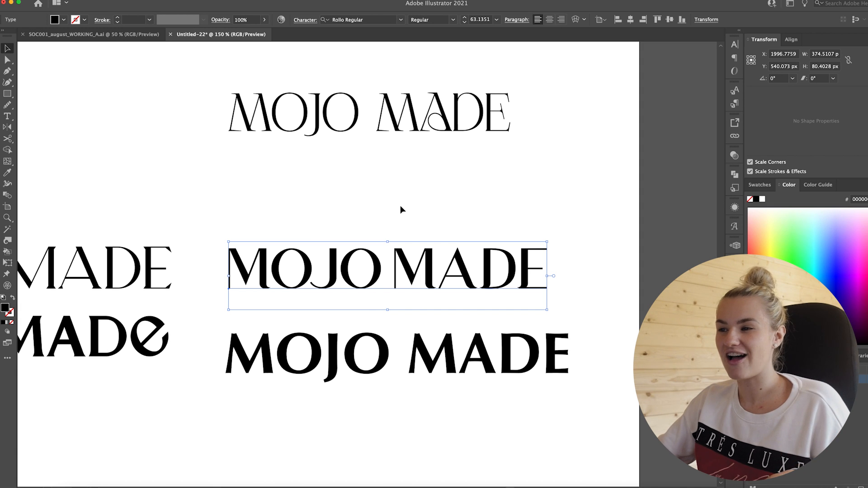
scroll(407, 208, "down", 3)
left_click(388, 175)
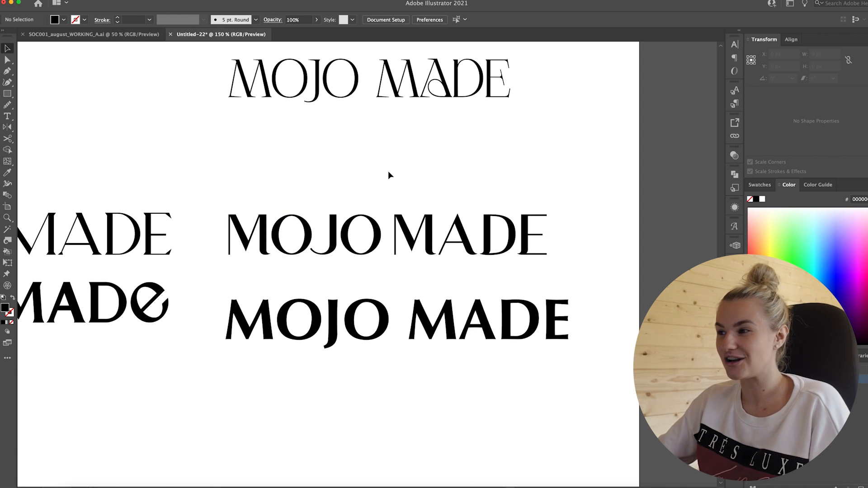
key("super+equal")
key("super+equal")
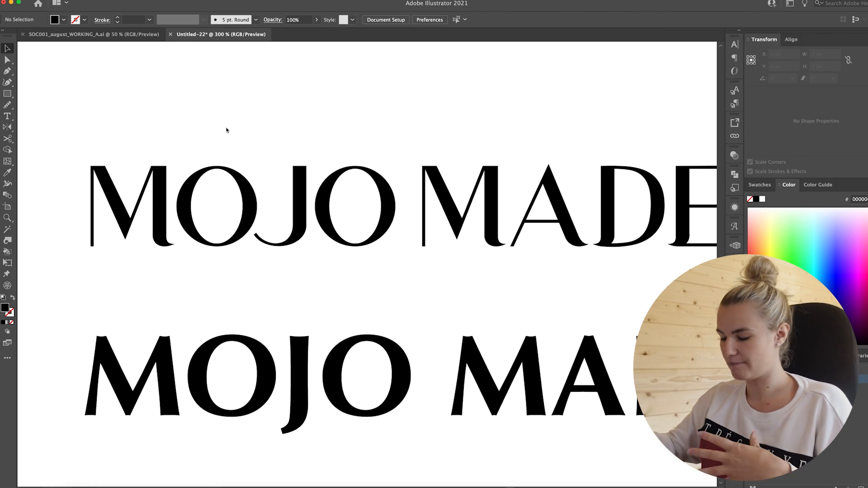
- Move the Rollo Regular wordmark up slightly and bring the Optima Bold wordmark up closer beneath it
key("super+1")
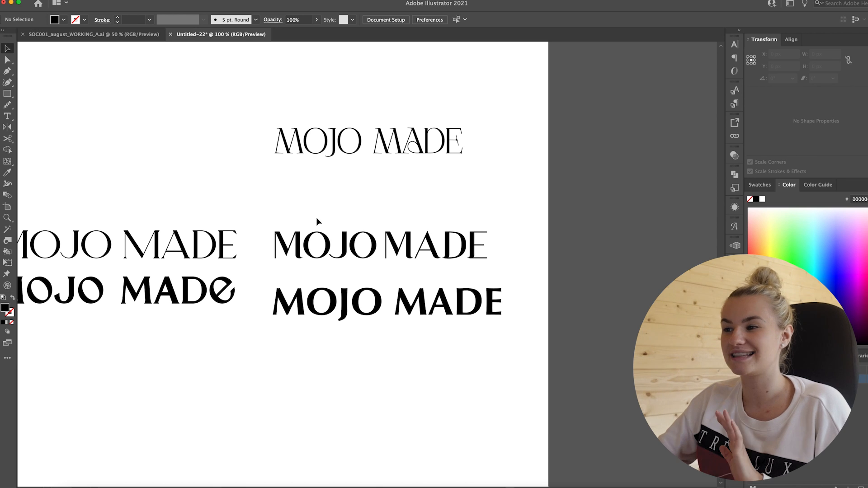
left_click_drag(434, 252, 435, 244)
left_click_drag(431, 314, 422, 293)
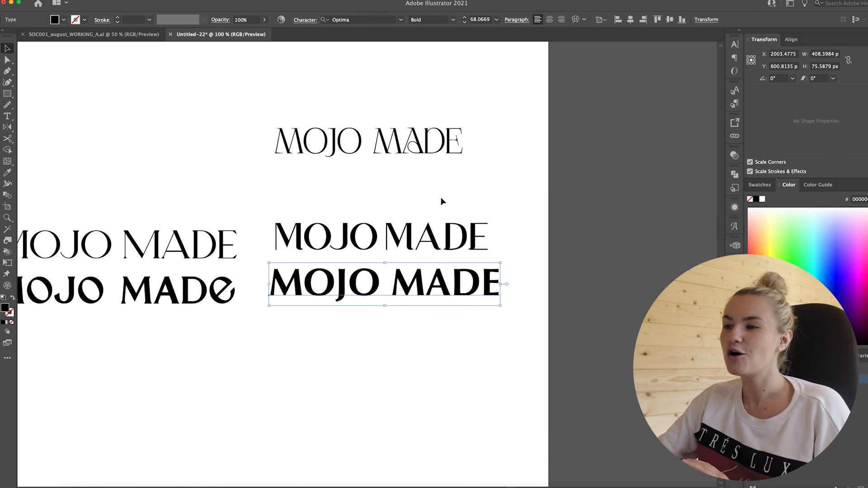
- Move the Optima Bold wordmark into the left column, centred just beneath the Monalesa Bold wordmark
scroll(442, 201, "down", 2)
scroll(310, 127, "left", 2)
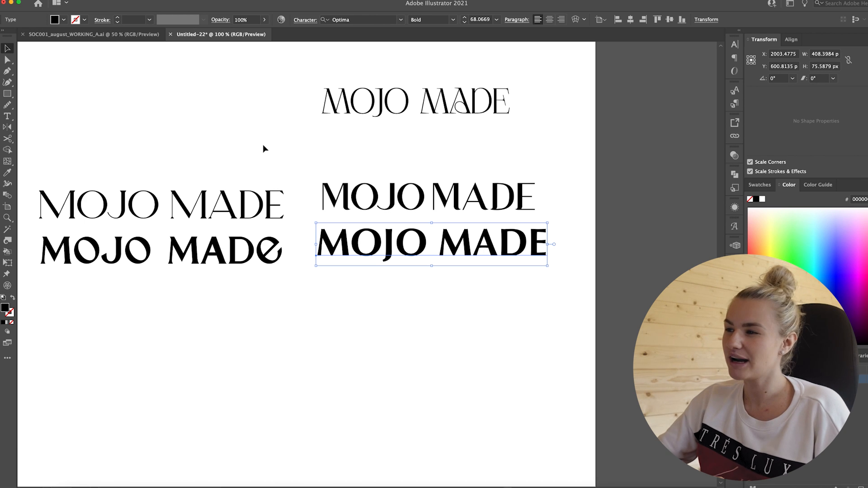
left_click_drag(420, 245, 142, 290)
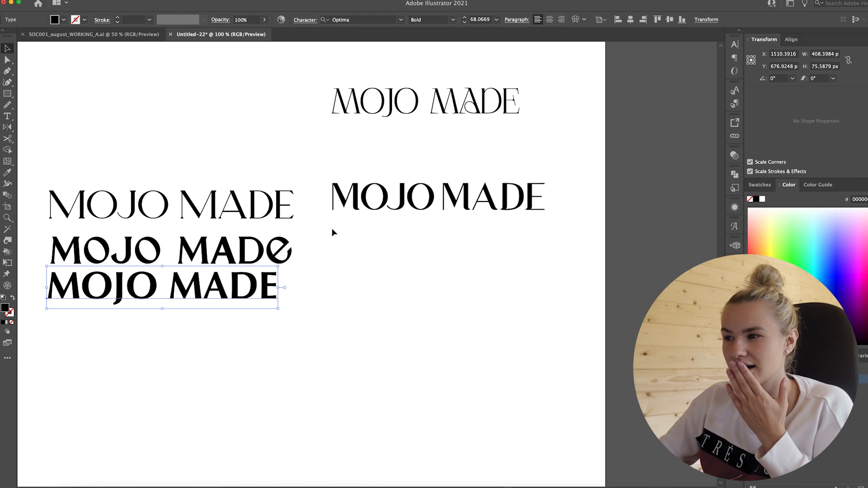
scroll(334, 231, "left", 5)
left_click_drag(343, 292, 348, 294)
left_click(481, 286)
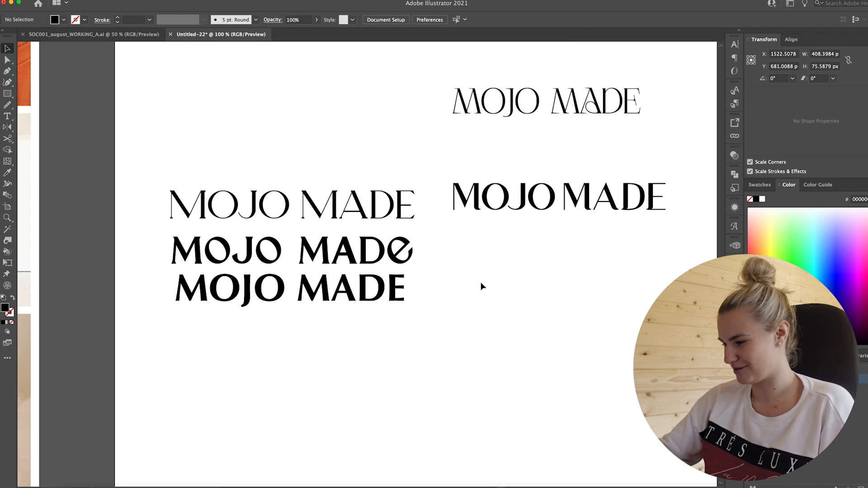
- Check the alternate glyphs available for the final E of the Monalesa Bold wordmark
key("super+plus")
scroll(482, 285, "left", 3)
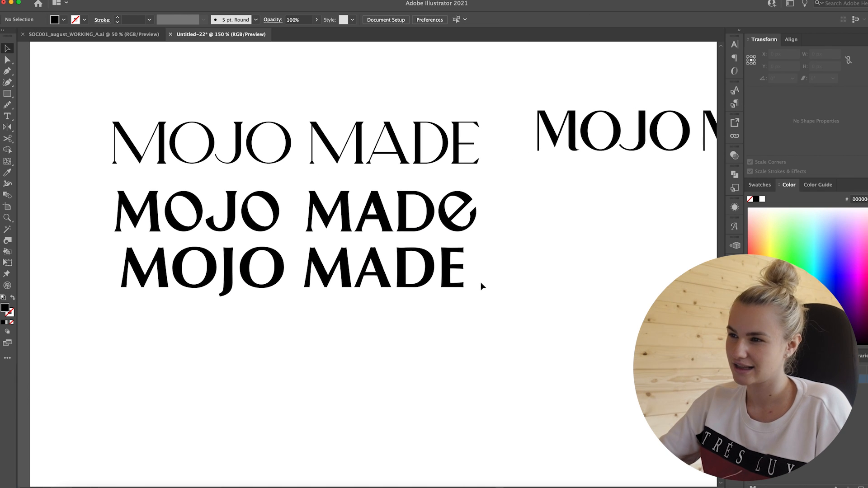
left_click(444, 213)
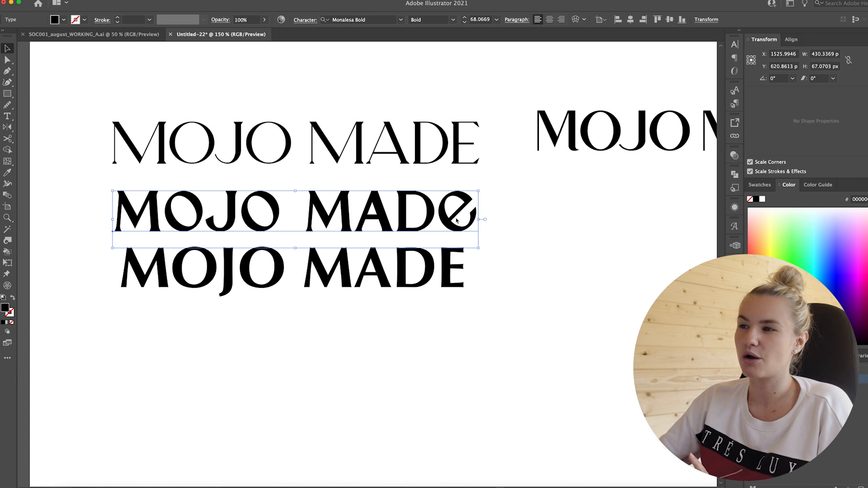
double_click(455, 222)
left_click_drag(437, 213, 482, 214)
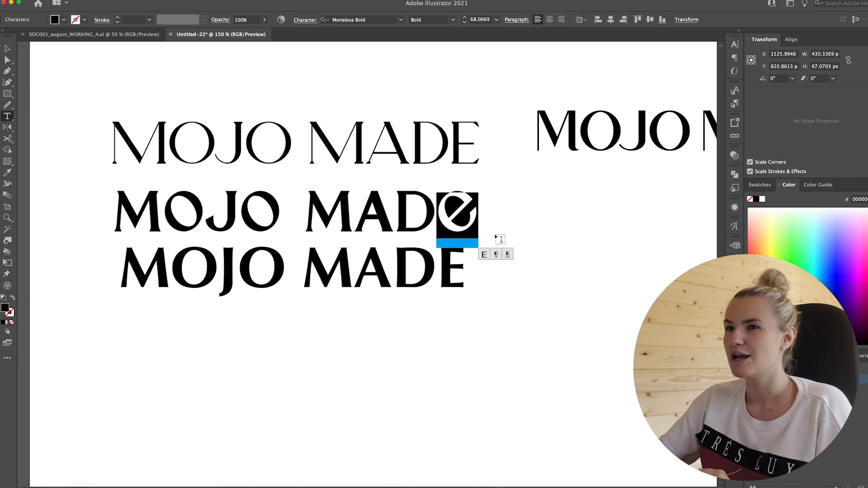
key("Escape")
left_click(524, 223)
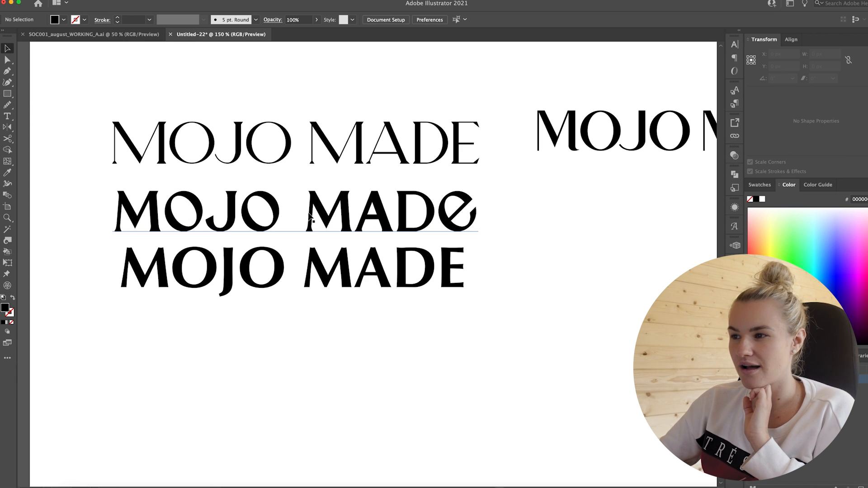
- Delete the Optima Bold wordmark and stack the right column's Rollo Regular and Ageya wordmarks above the Magnita wordmark in the left column
left_click(362, 266)
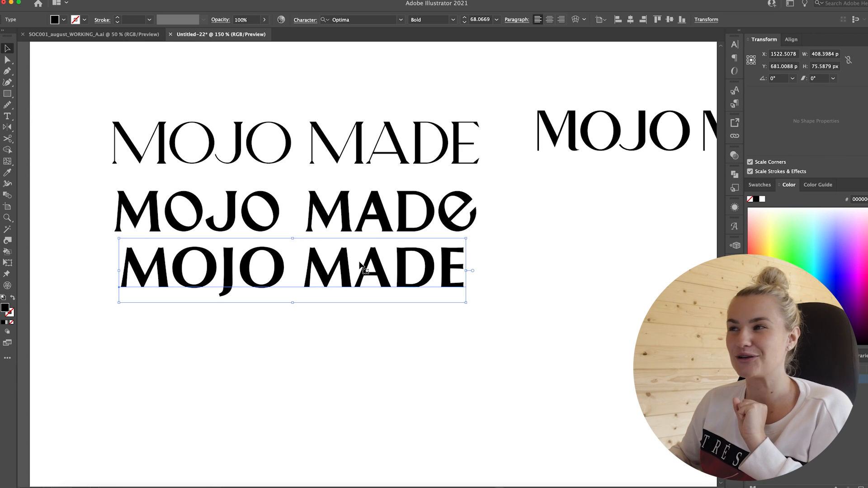
key("Delete")
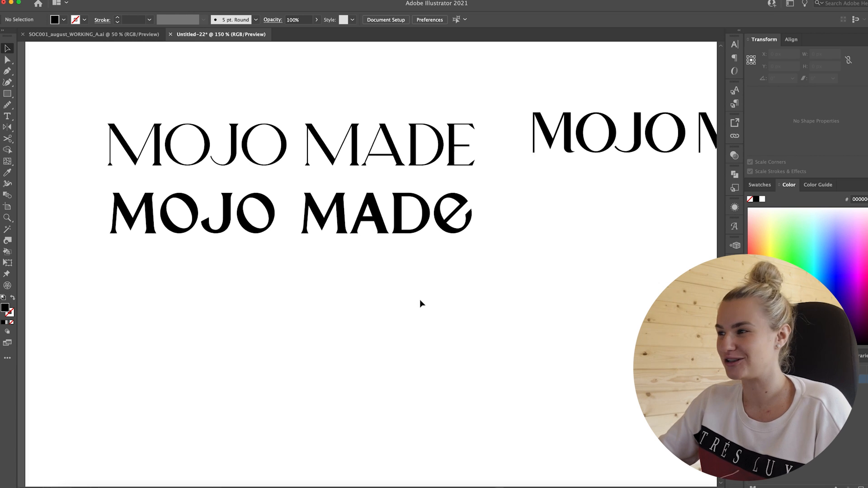
scroll(420, 299, "up", 3)
scroll(419, 300, "right", 2)
key("super+minus")
left_click_drag(529, 240, 265, 210)
left_click_drag(556, 134, 292, 156)
left_click_drag(333, 201, 321, 201)
- Delete the Ageya-Regular wordmark and nudge the Rollo Regular wordmark slightly right and up above the Magnita wordmark
left_click(320, 162)
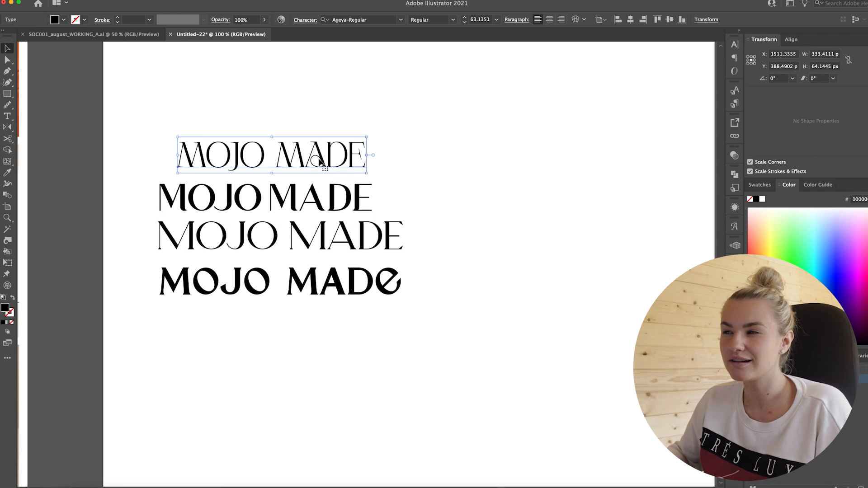
key("Delete")
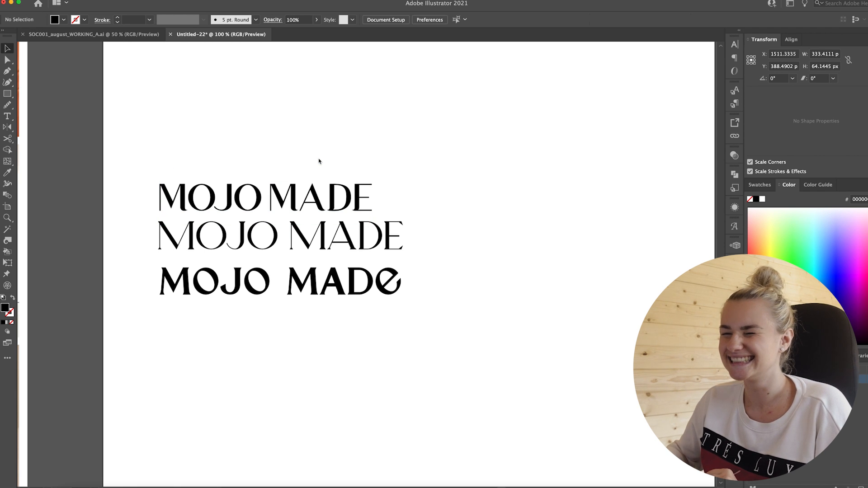
left_click_drag(329, 197, 335, 198)
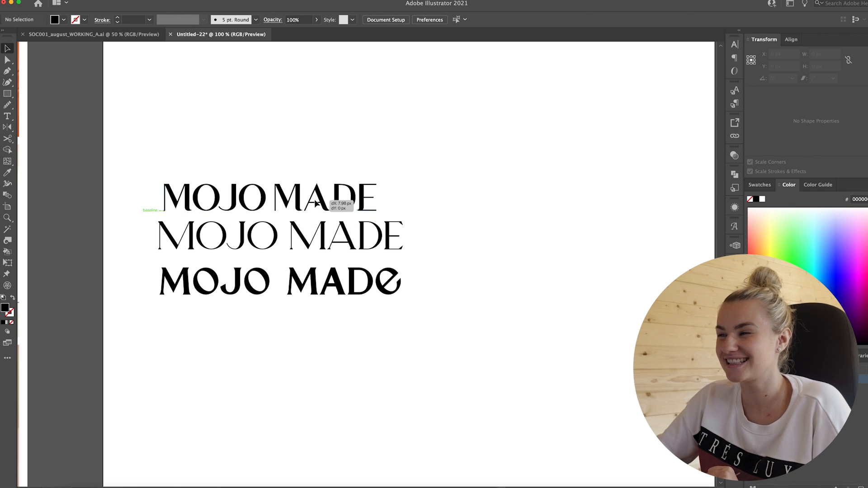
left_click(440, 193)
left_click(337, 193)
left_click(443, 192)
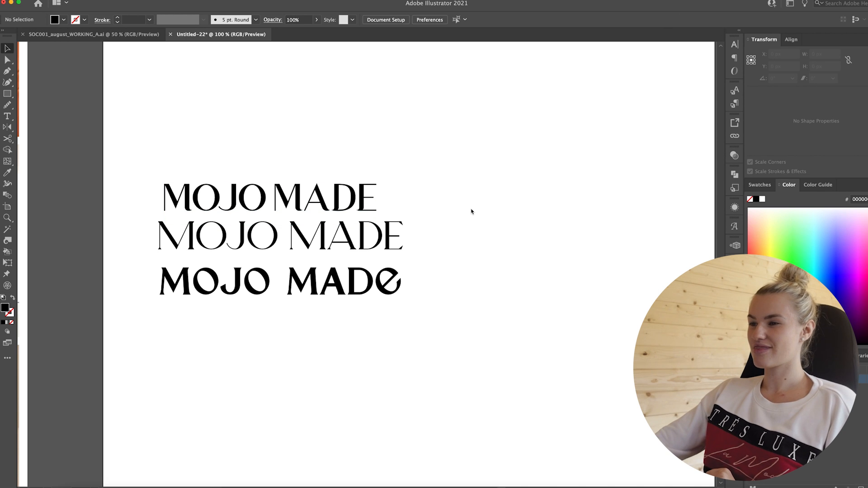
left_click_drag(375, 210, 369, 216)
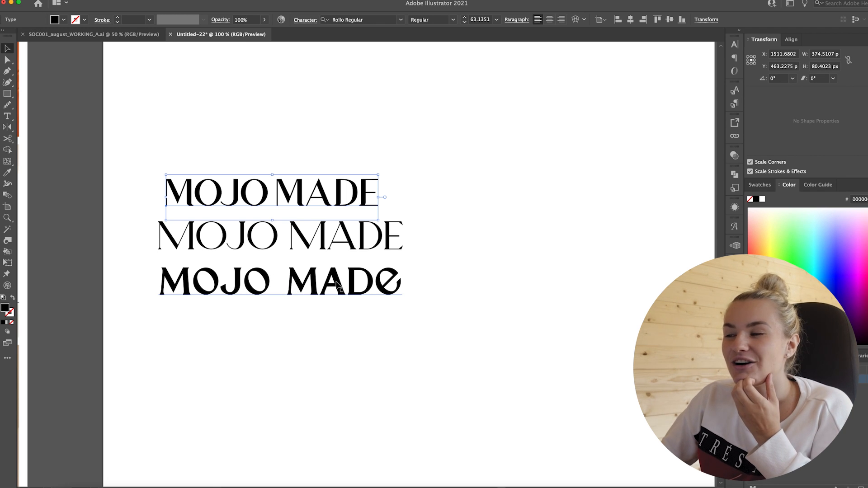
- Delete the Magnita wordmark and move the Monalesa Bold wordmark up close beneath the Rollo Regular wordmark
left_click(340, 236)
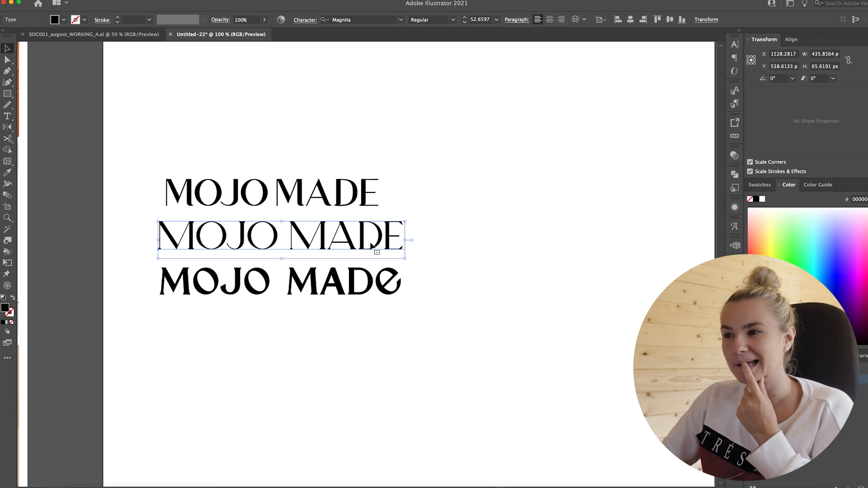
key("Delete")
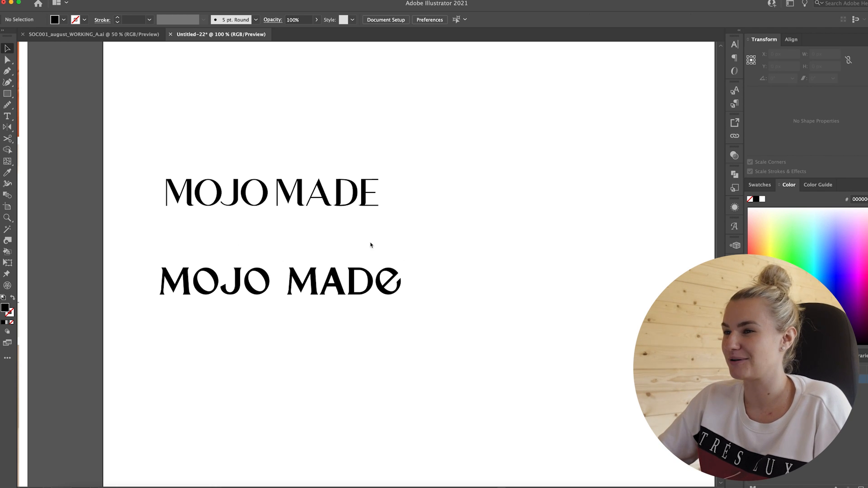
left_click_drag(392, 281, 394, 236)
left_click(464, 196)
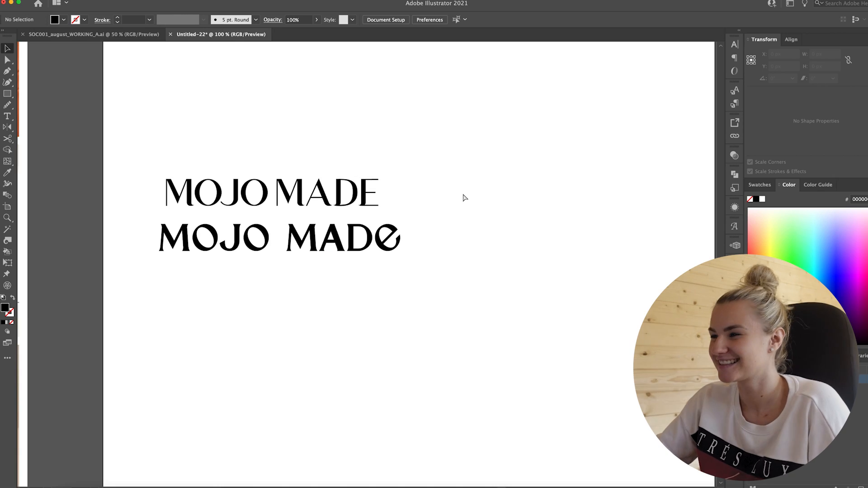
- Compare the Rollo Regular and Monalesa Bold wordmarks with the style of the neighbouring moodboard images
key("super+minus")
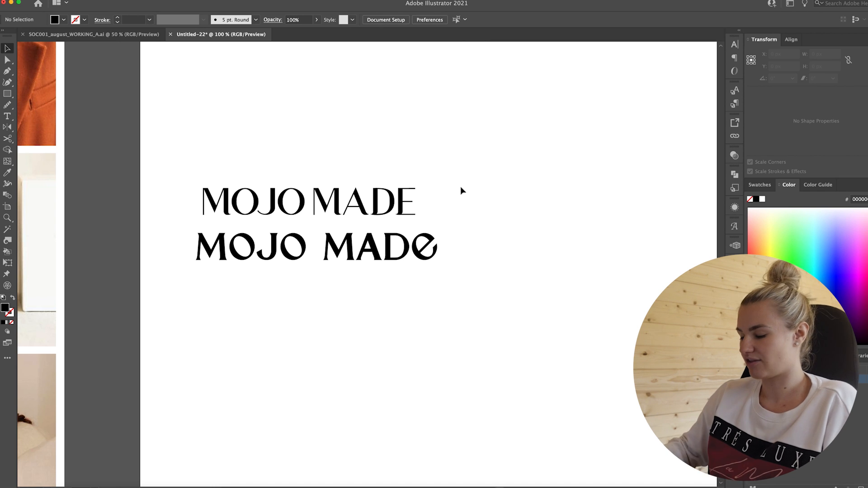
key("super+minus")
key("super+equal")
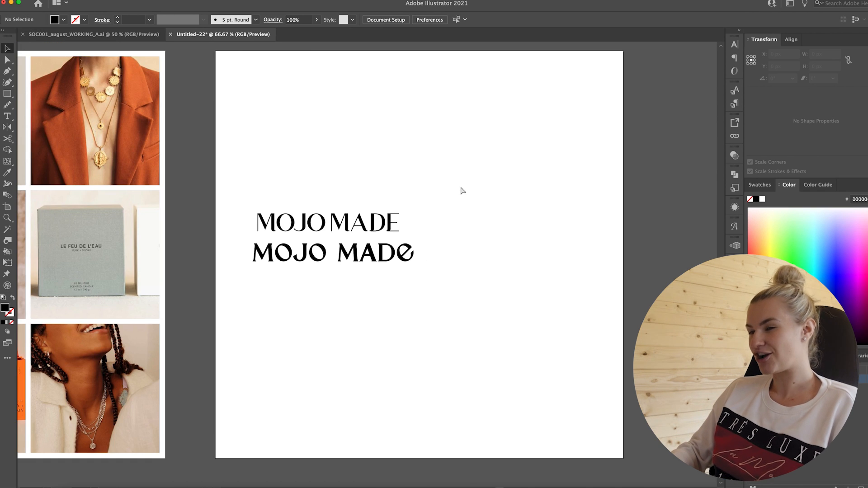
key("super+minus")
key("super+minus")
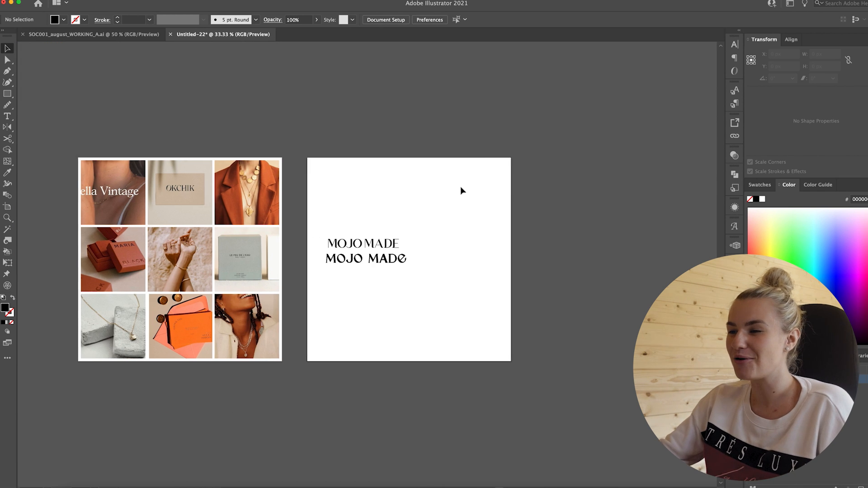
scroll(461, 187, "down", 1)
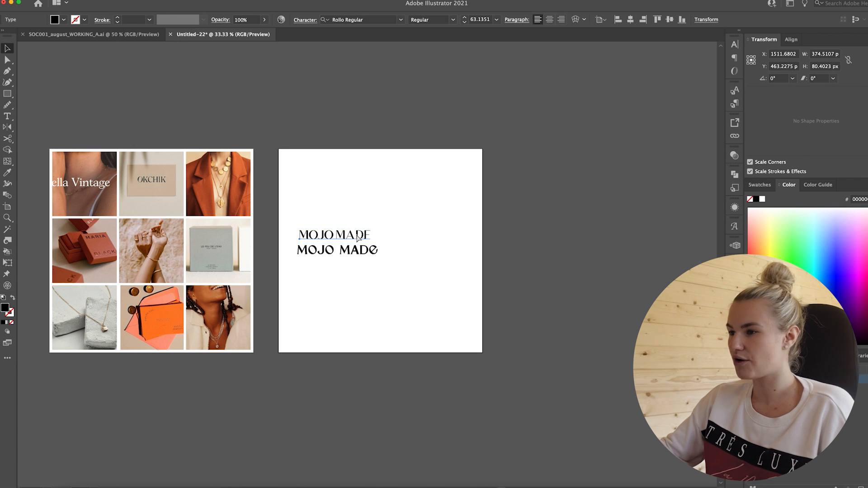
key("super+equal")
key("super+equal")
scroll(396, 244, "right", 1)
left_click(397, 248)
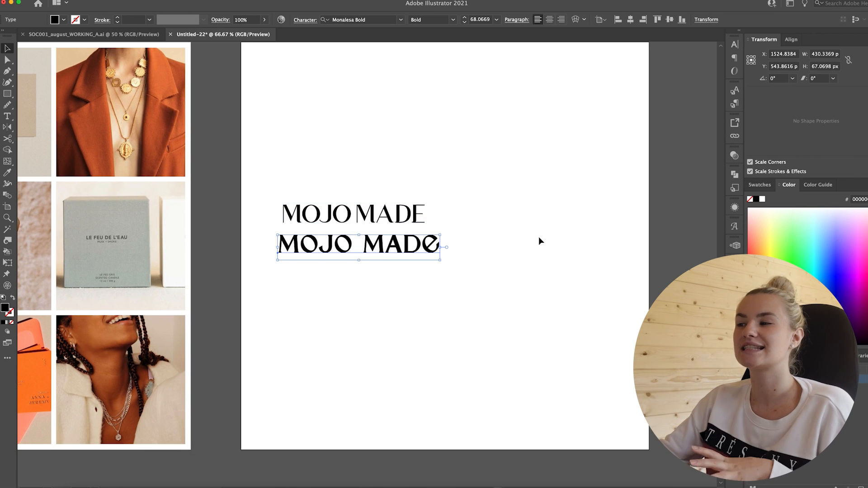
left_click(513, 229)
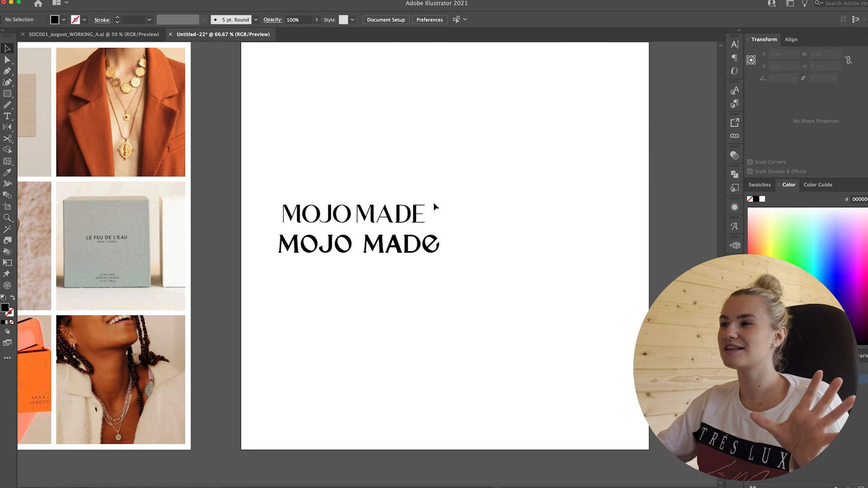
- Move the Rollo Regular wordmark off the artboard above it and place the Monalesa Bold wordmark in the artboard's centre
scroll(434, 206, "up", 3)
left_click_drag(385, 289, 375, 68)
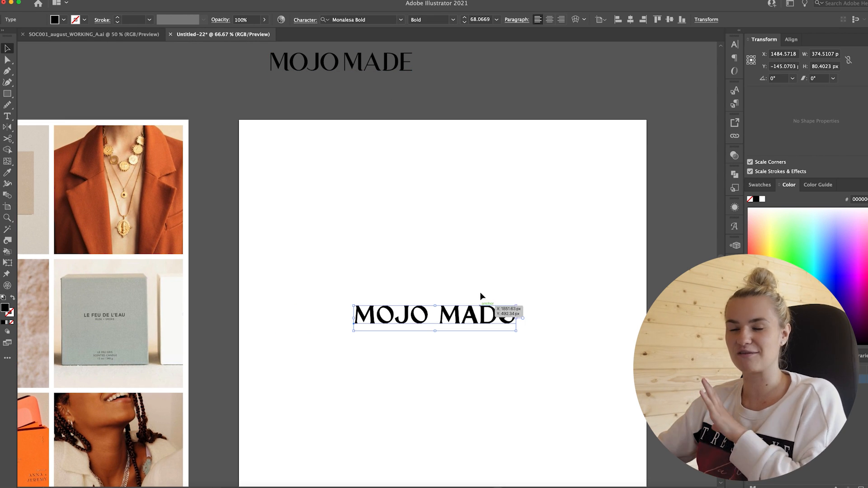
scroll(487, 270, "down", 2)
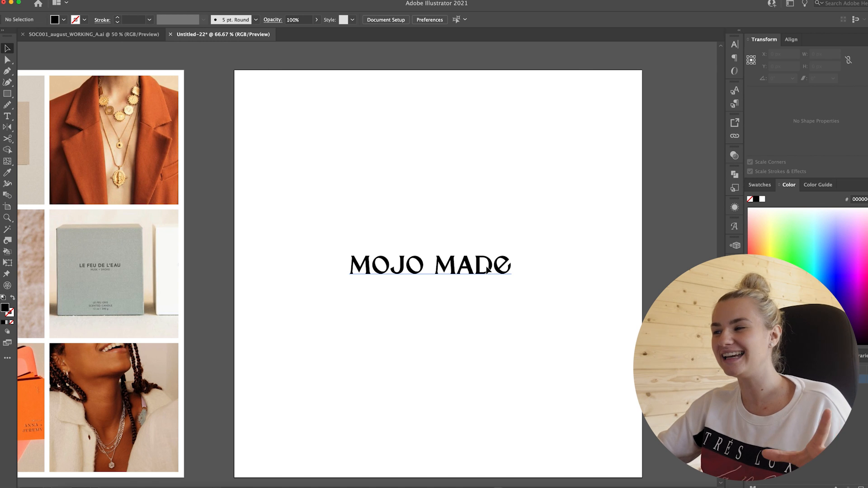
left_click_drag(488, 271, 484, 267)
left_click(477, 184)
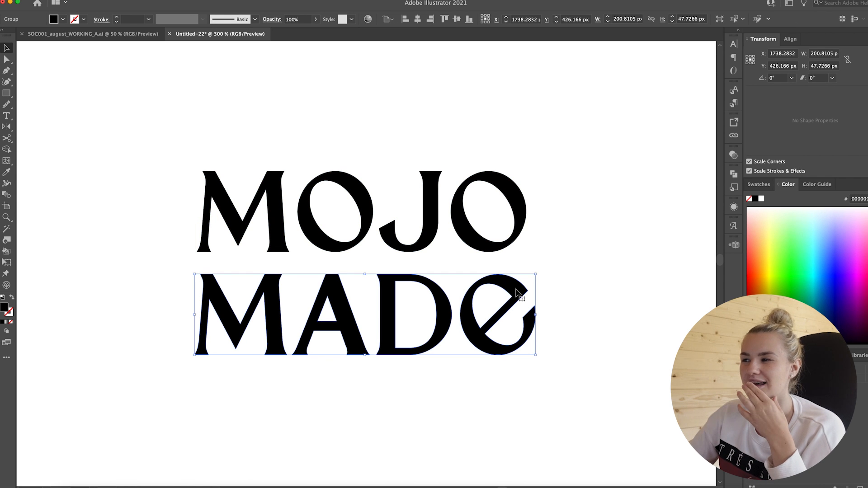
- Slightly round the corners of the outlined M in the word MOJO with the live corner controls
scroll(363, 166, "down", 2)
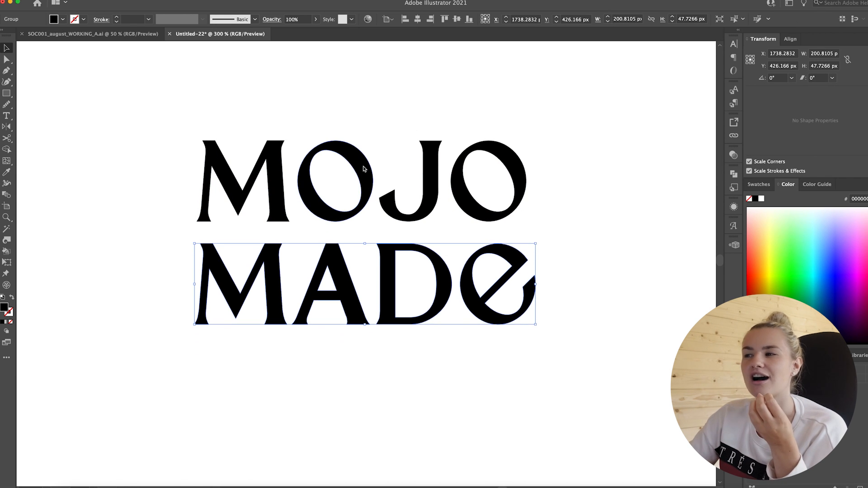
scroll(363, 167, "down", 2)
scroll(363, 167, "left", 2)
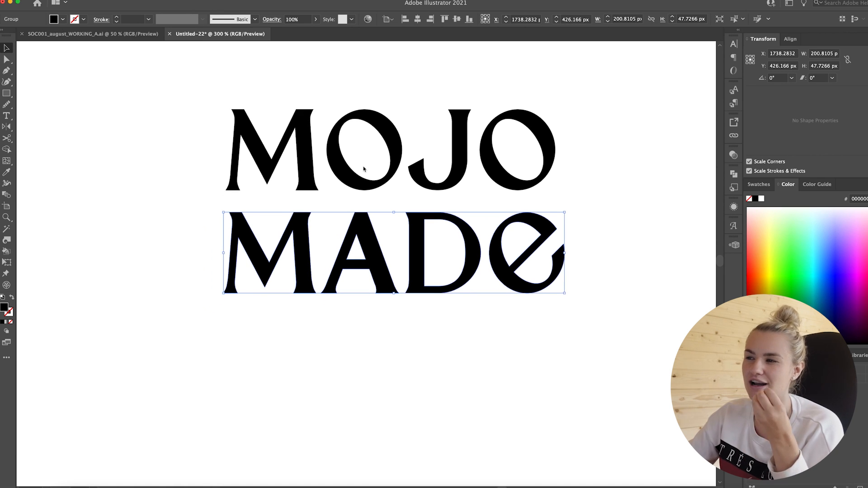
scroll(363, 169, "up", 3)
left_click(302, 162)
key("super+plus")
key("super+plus")
scroll(301, 159, "left", 4)
scroll(301, 159, "down", 3)
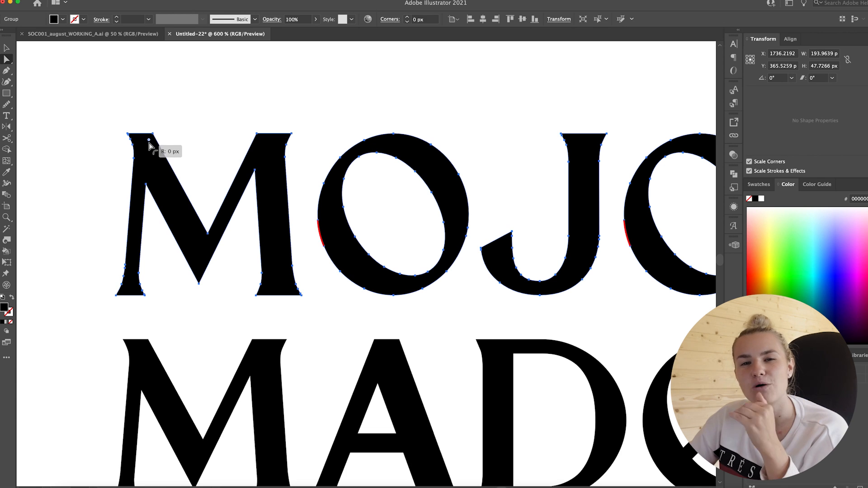
left_click_drag(149, 144, 150, 144)
- Slightly round the corners of the J in MOJO to match the softened M
scroll(410, 151, "right", 9)
left_click(410, 152)
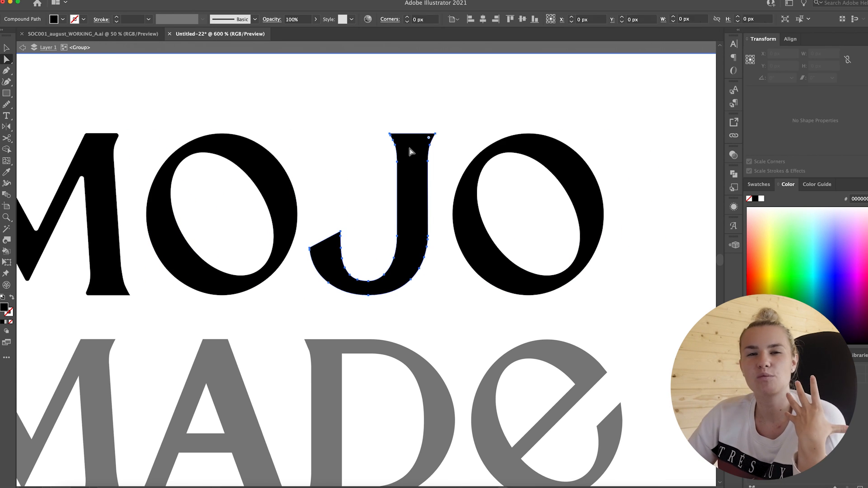
left_click_drag(431, 140, 431, 141)
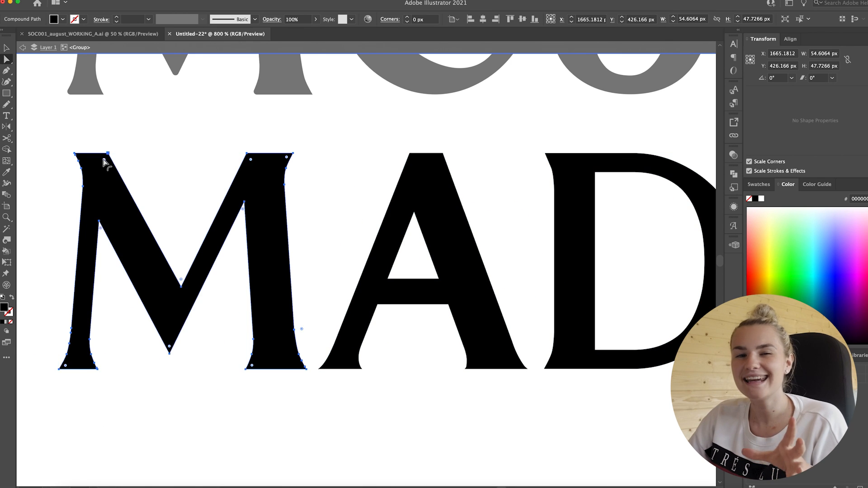
- Round the corners of the M in MADE by about 0.53 px, soften the A's corners likewise, and leave the group's isolation
left_click_drag(103, 160, 105, 162)
scroll(270, 228, "right", 11)
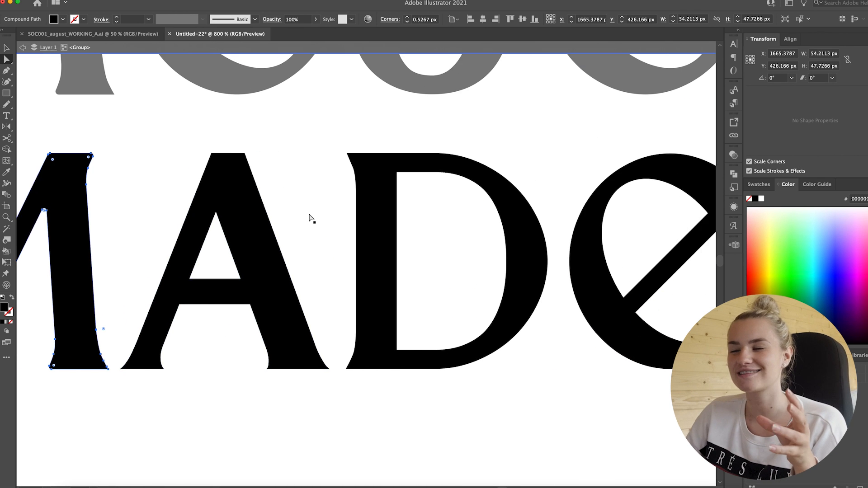
left_click(270, 290)
left_click_drag(311, 359, 313, 362)
scroll(413, 200, "right", 15)
left_click(395, 217)
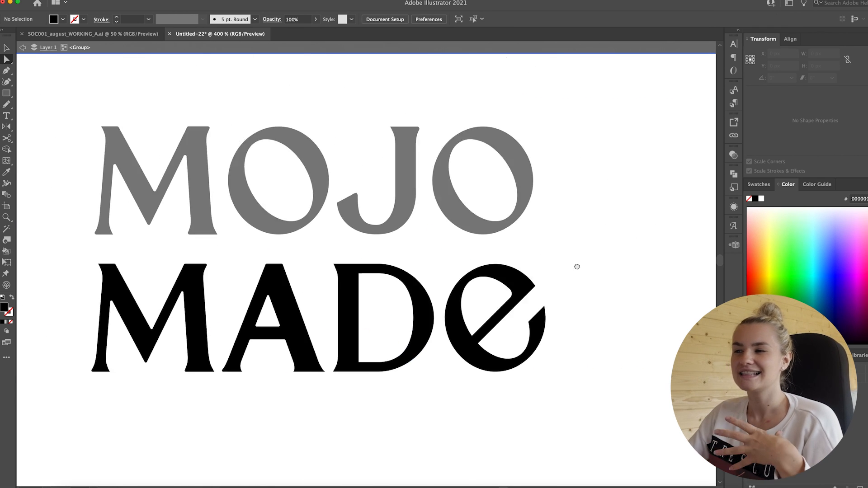
double_click(279, 103)
scroll(281, 103, "down", 3)
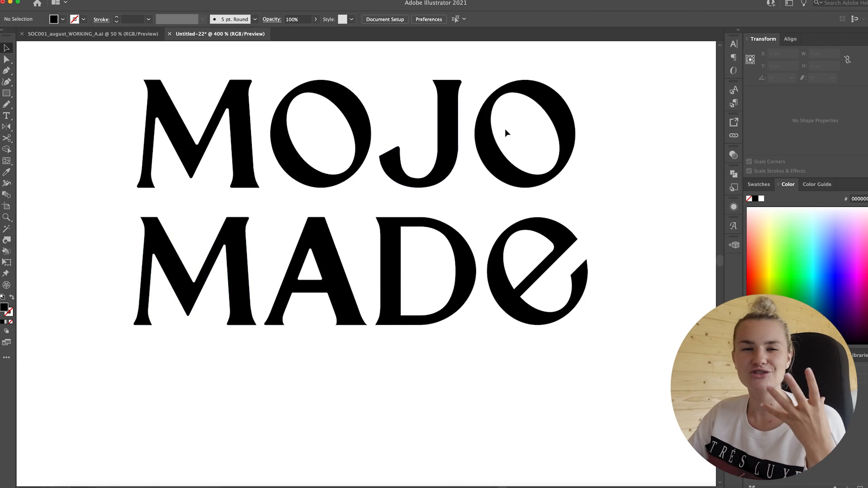
- Redraw the outer tip of the J's hook in MOJO as a soft curve with the Pencil tool
double_click(447, 145)
key("super+equal")
key("super+equal")
key("super+equal")
key("super+equal")
scroll(392, 164, "down", 4)
key("n")
left_click_drag(281, 277, 262, 302)
left_click(254, 308, "super")
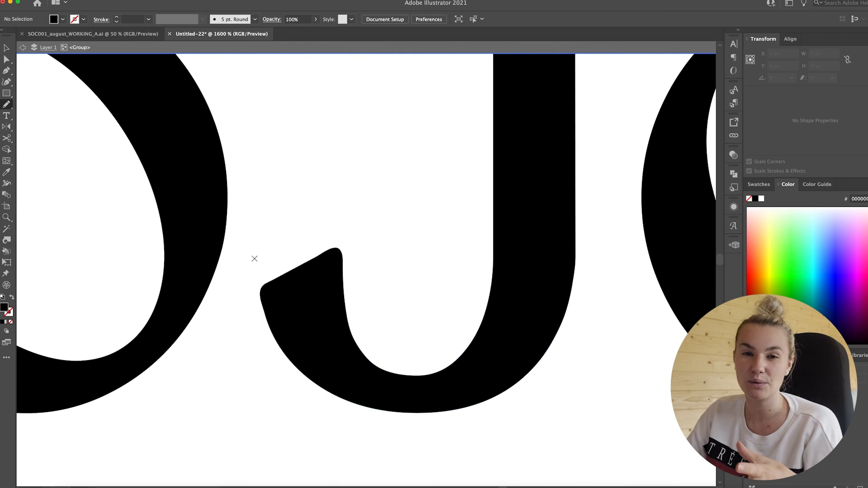
key("super+minus")
key("super+minus")
key("super+minus")
key("super+minus")
key("super+minus")
double_click(351, 189)
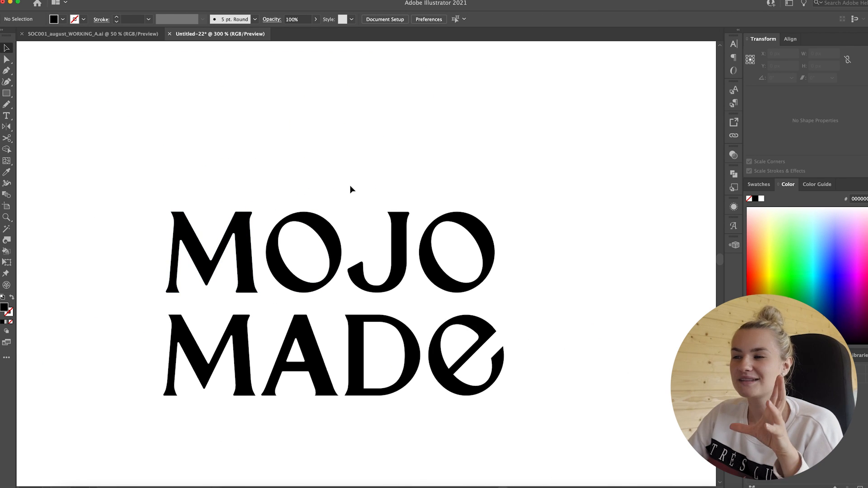
- Leave the MOJO group's isolation and try offsetting MOJO to the right above MADE
scroll(351, 189, "down", 3)
scroll(351, 189, "left", 2)
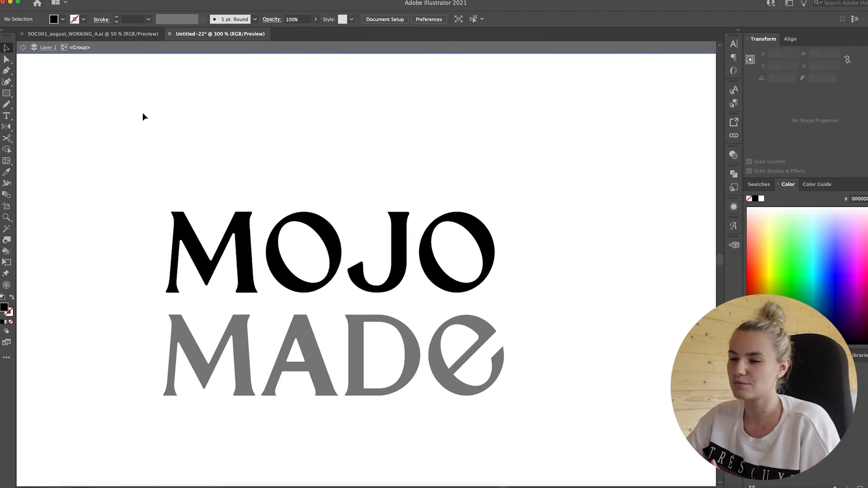
double_click(351, 187)
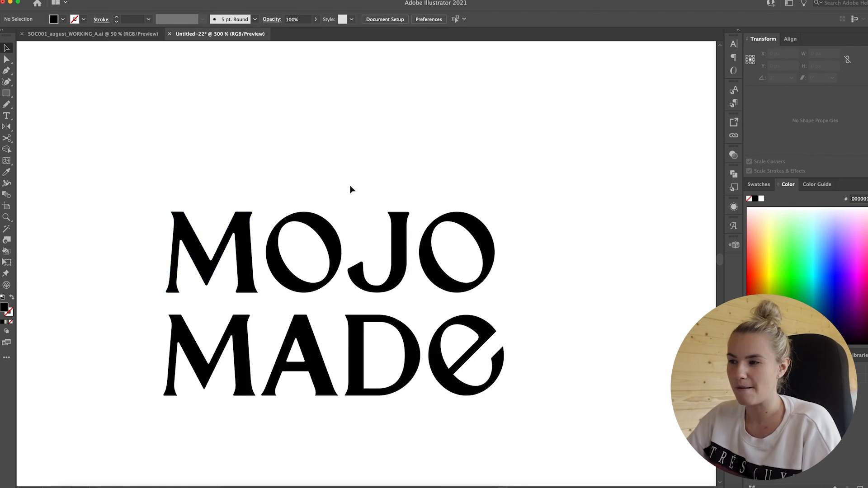
scroll(351, 189, "down", 4)
scroll(352, 189, "left", 3)
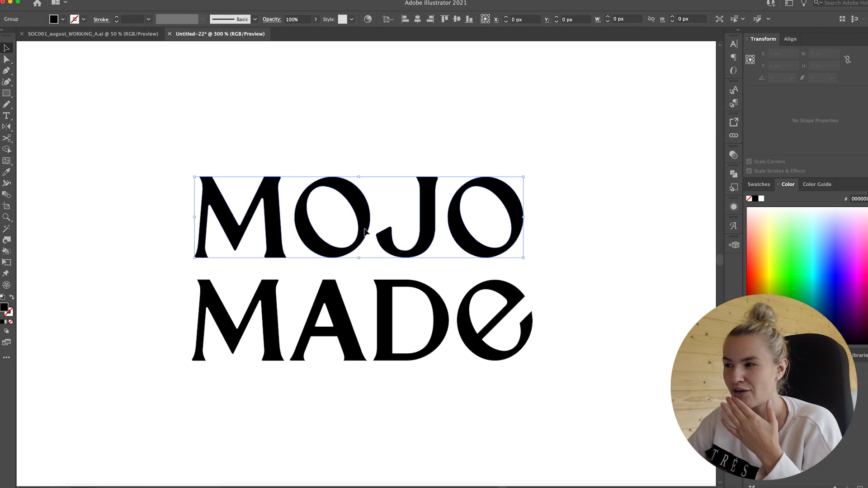
scroll(398, 232, "down", 4)
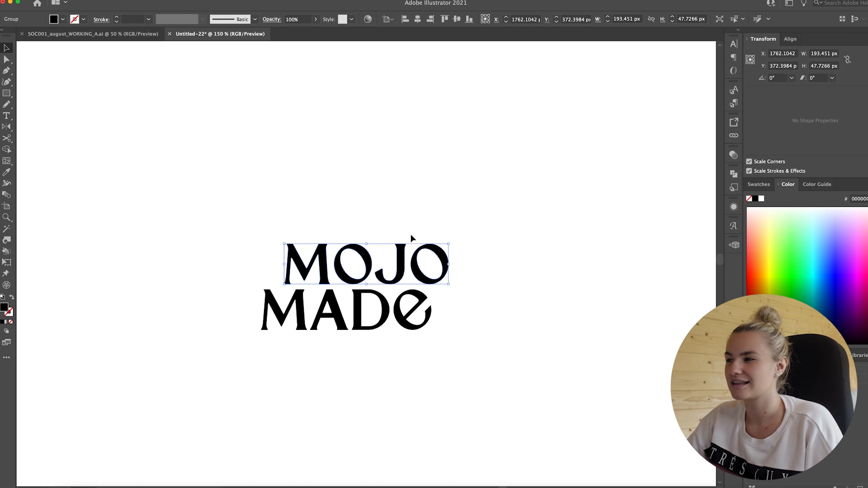
left_click(515, 250)
- Shift MOJO about 57 px to the left so the two words form a staggered layout with MADE starting further right
scroll(514, 248, "down", 2)
scroll(513, 248, "left", 1)
left_click_drag(443, 238, 404, 238)
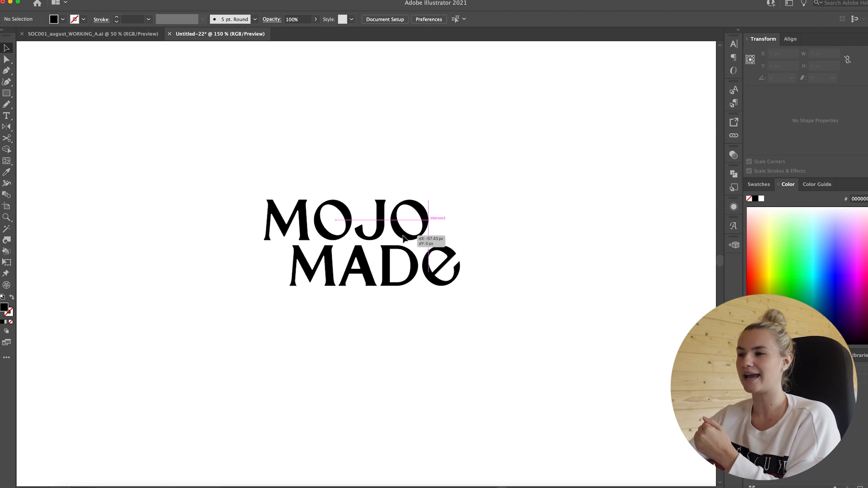
left_click_drag(403, 238, 404, 238)
scroll(403, 235, "up", 5)
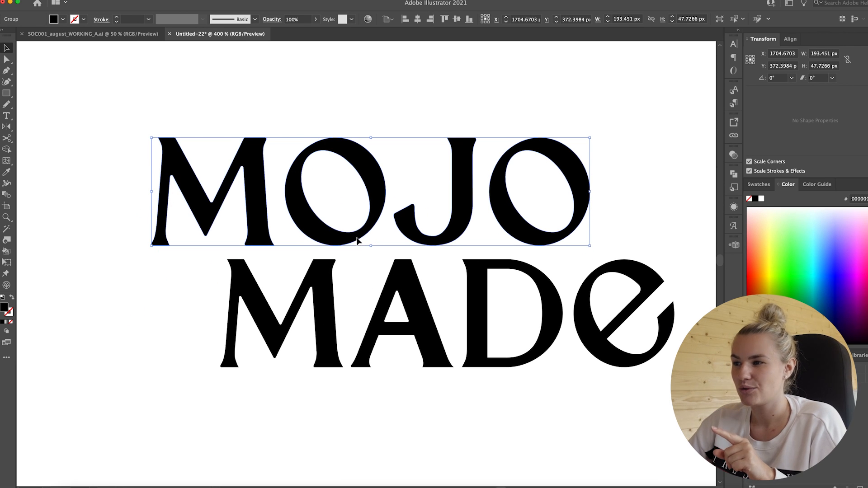
- Nudge MOJO slightly right and extend the right leg of its M downward, making the M about 53.75 px tall
left_click_drag(322, 242, 333, 243)
double_click(277, 233)
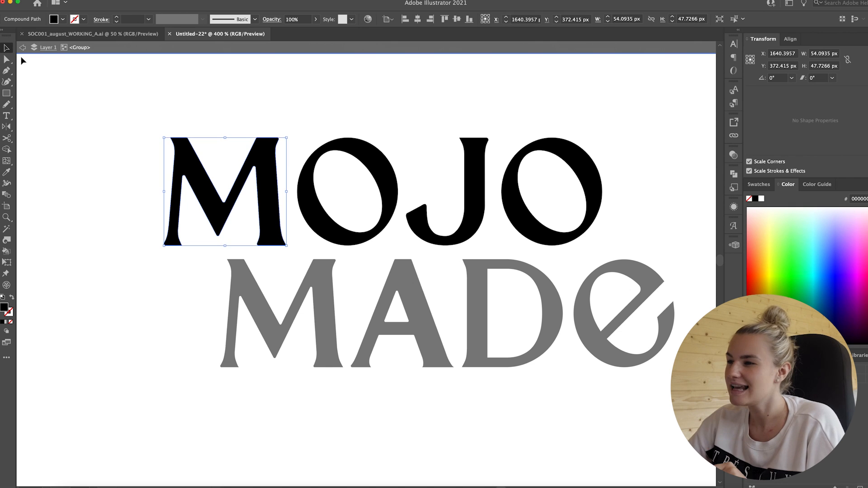
left_click_drag(287, 247, 286, 259)
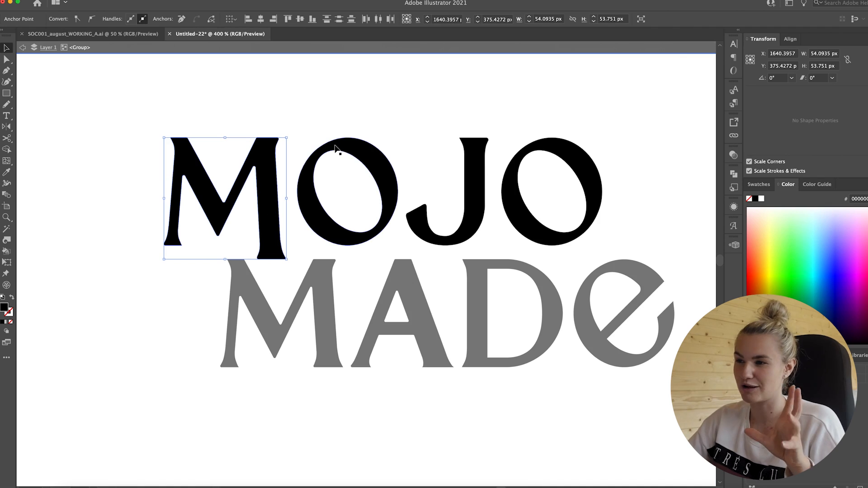
double_click(362, 128)
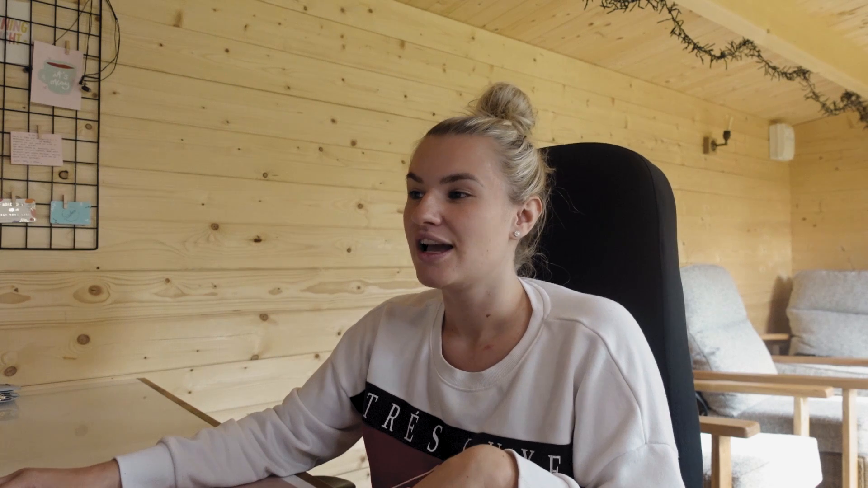
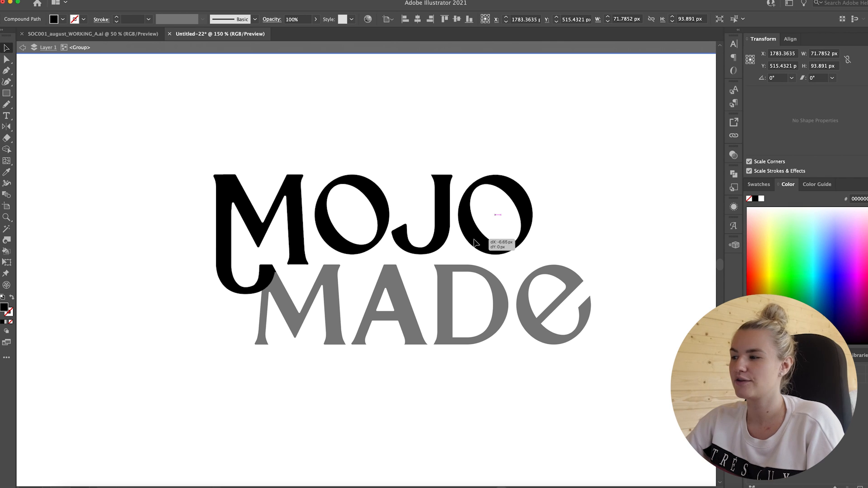
- Undo the last spacing changes to the J and final O in MOJO, and nudge all the word's letters slightly right
left_click_drag(474, 240, 474, 240)
key("super+z")
key("super+z")
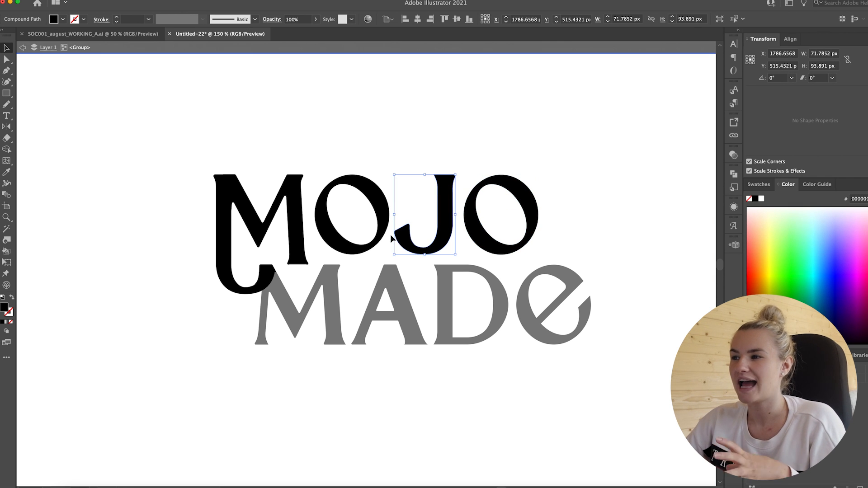
left_click(312, 147)
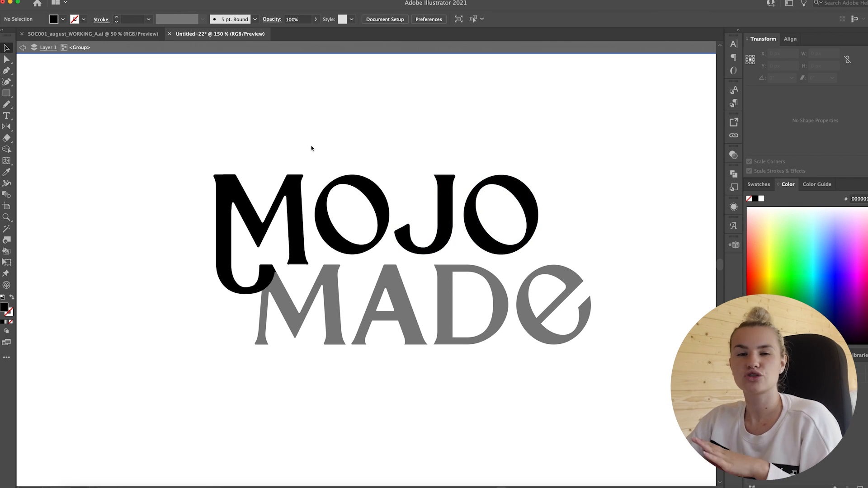
left_click_drag(206, 146, 541, 238)
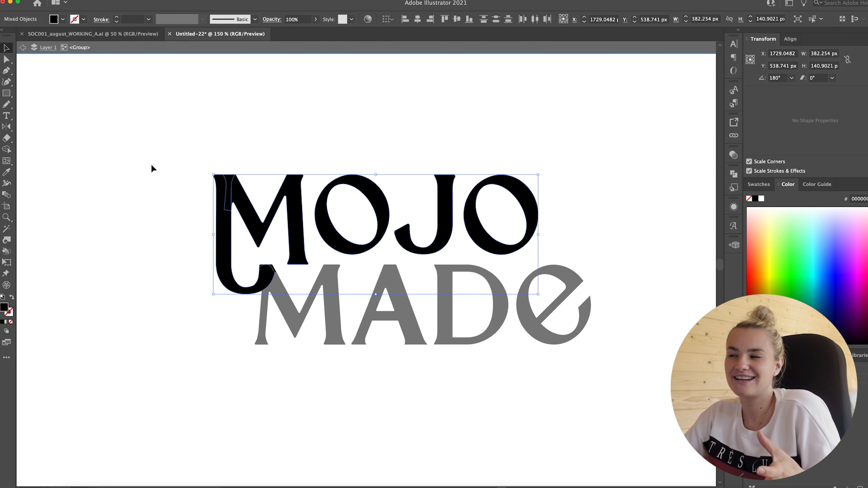
key("Right")
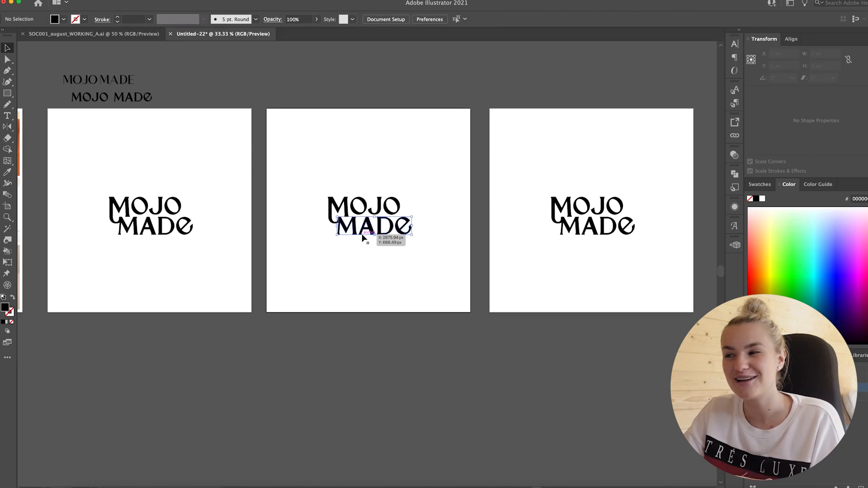
- On the middle artboard, move MADE up beside MOJO to form a single-line version of the logo
left_click(358, 230)
key("super+plus")
key("super+plus")
key("super+plus")
left_click_drag(316, 279, 529, 219)
left_click(237, 230)
- Isolate the MADE group in the single-line logo and copy its plain M
scroll(238, 226, "up", 5)
scroll(238, 227, "left", 5)
scroll(238, 227, "right", 5)
scroll(238, 226, "down", 3)
scroll(238, 226, "right", 4)
double_click(424, 311)
left_click(424, 311)
scroll(302, 229, "left", 2)
scroll(303, 229, "down", 1)
scroll(302, 233, "left", 3)
scroll(302, 233, "down", 1)
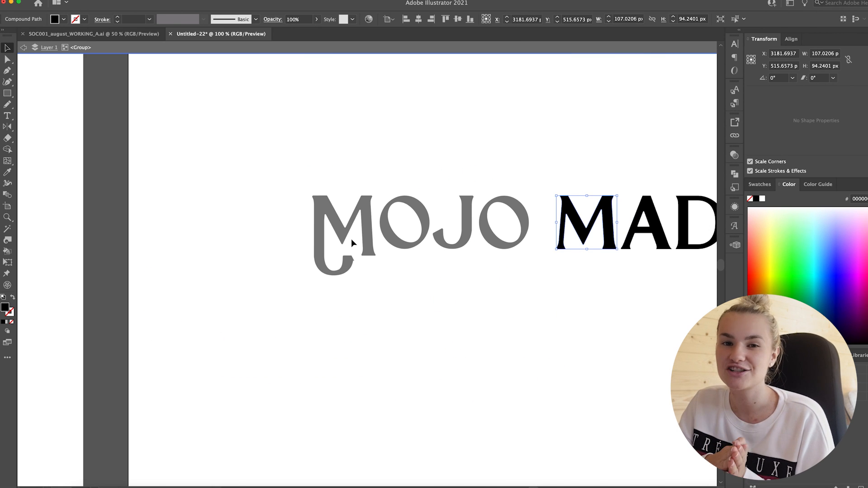
- Isolate the MOJO group and paste the copied M over the hooked M, aligned with its top edge
double_click(374, 253)
left_click(374, 252)
double_click(373, 252)
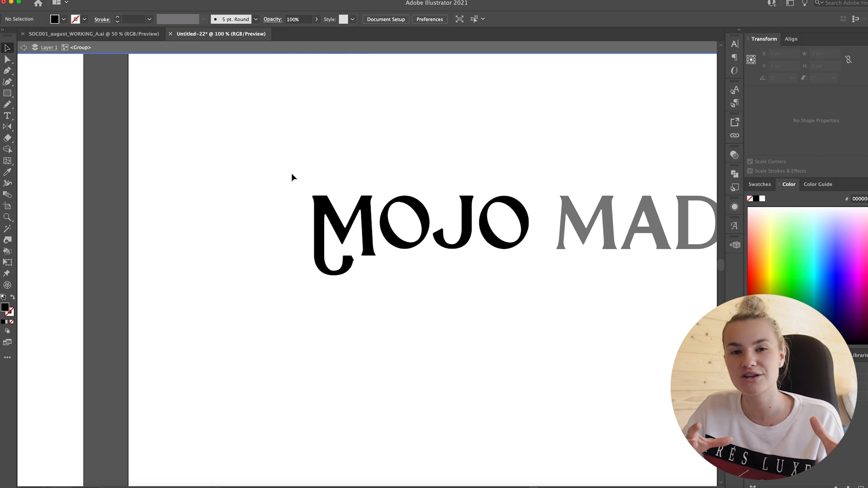
left_click_drag(374, 281, 370, 227)
key("super+v")
key("super+equal")
key("super+equal")
key("super+equal")
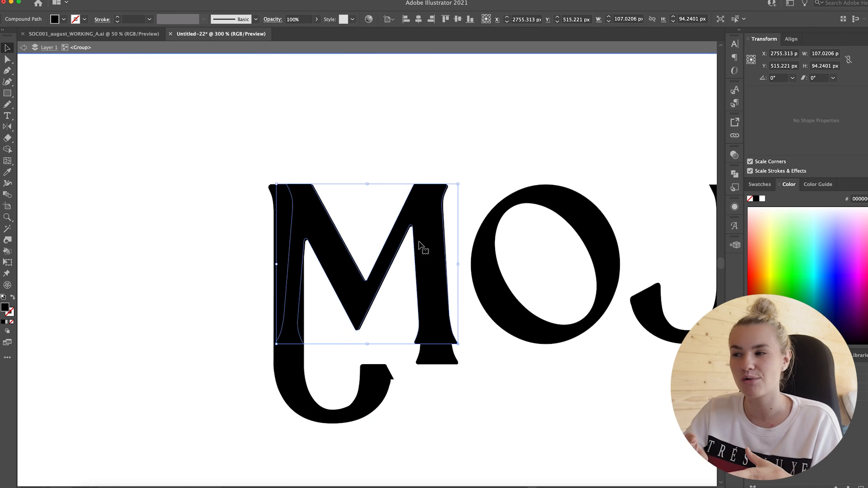
- Delete the hooked stem, the hook's tip and the long-legged M beneath the plain M, and leave the group's isolation
left_click(282, 208)
key("Delete")
left_click(378, 372)
left_click(436, 368, "shift")
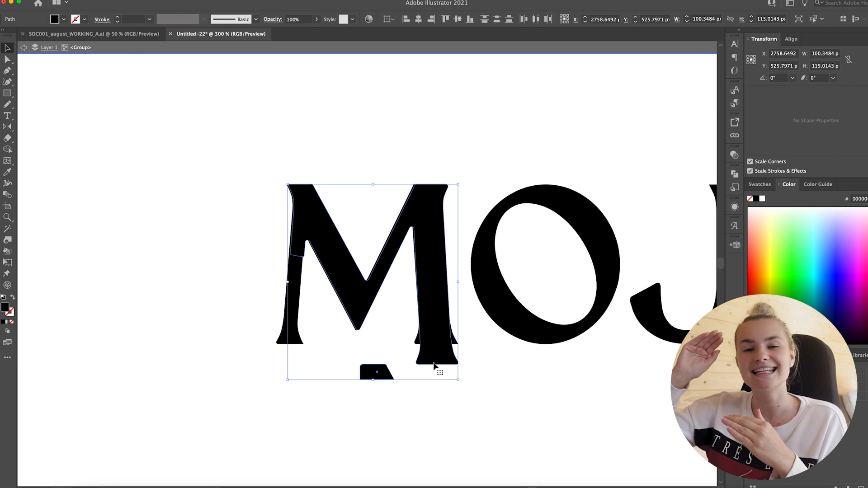
key("Delete")
key("super+minus")
key("super+minus")
key("super+minus")
key("super+minus")
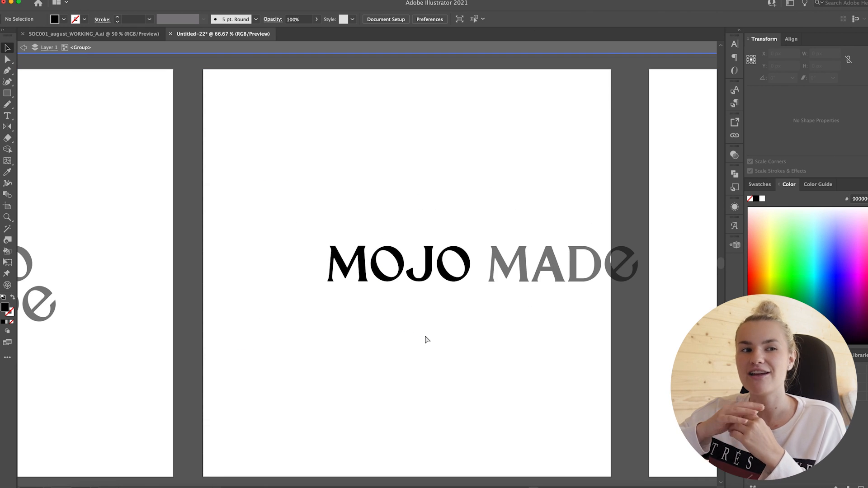
key("Escape")
- Select both words of the single-line logo and centre them on their artboard
left_click(417, 279)
left_click_drag(277, 222, 604, 290)
left_click_drag(581, 280, 496, 266)
left_click(558, 277)
scroll(451, 200, "down", 3)
left_click_drag(508, 217, 495, 222)
left_click(530, 235)
- On the third artboard, delete the O, J and O from MOJO, keeping only the hooked M
scroll(533, 235, "right", 3)
scroll(534, 234, "right", 5)
left_click(472, 231)
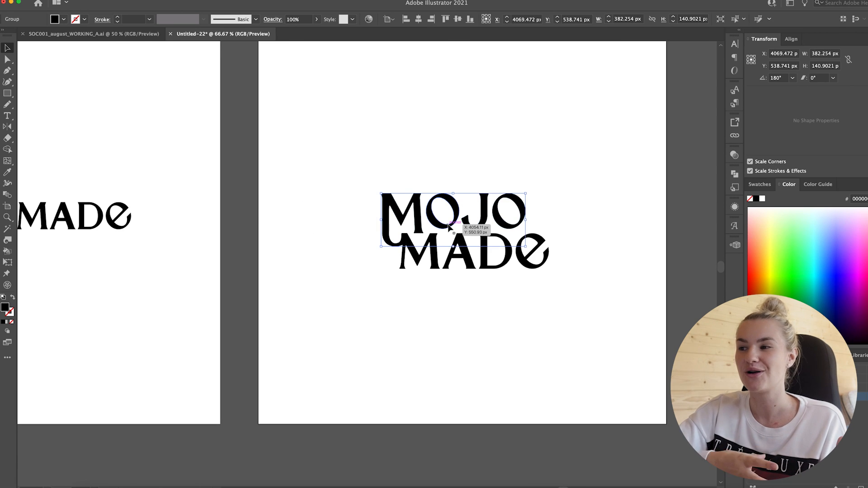
double_click(450, 228)
left_click_drag(440, 248, 438, 247)
key("Delete")
double_click(455, 261)
- Delete the A, D and e from MADE on the third artboard, keeping only its M for the monogram
left_click(467, 258)
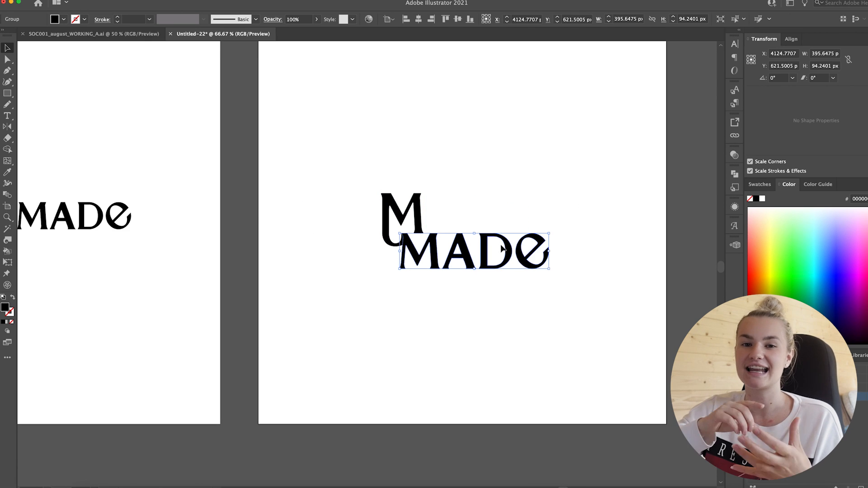
double_click(528, 253)
left_click_drag(561, 230, 433, 265)
left_click(433, 260, "shift")
key("Delete")
double_click(462, 169)
- Select the two stacked Ms and move the monogram to about the centre of its artboard
left_click_drag(462, 169, 395, 256)
left_click_drag(431, 250, 478, 220)
left_click_drag(487, 202, 453, 253)
left_click(547, 209)
scroll(546, 209, "up", 2)
mouse_move(465, 269)
left_mouse_down()
mouse_move(465, 290)
mouse_move(465, 282)
left_mouse_up()
left_click(570, 296)
key("super+minus")
key("super+minus")
scroll(571, 295, "left", 3)
scroll(570, 296, "down", 1)
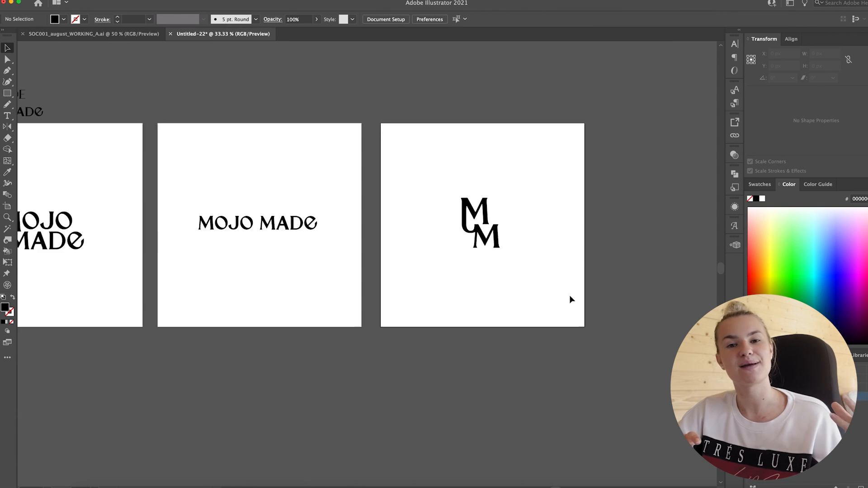
- Try overlaying the monogram's second M directly on the hooked M
left_click_drag(566, 263, 538, 223)
left_click(564, 202)
scroll(562, 202, "right", 3)
key("super+plus")
key("super+plus")
key("super+plus")
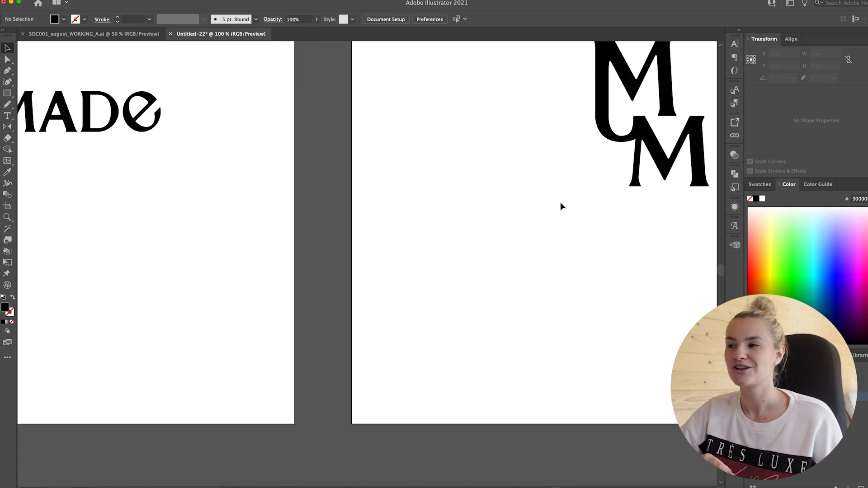
scroll(560, 203, "right", 5)
scroll(560, 202, "up", 5)
left_click_drag(493, 376, 460, 297)
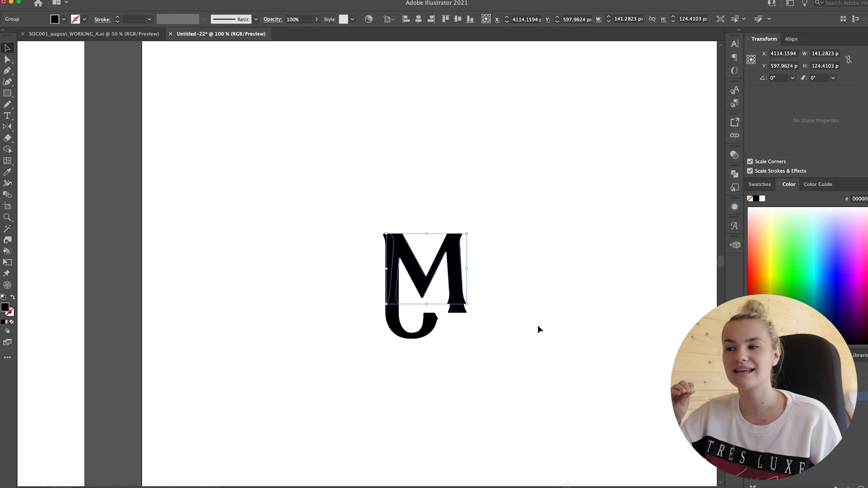
key("super+z")
- Duplicate the monogram artboard with the Artboard tool, placing the copy to its right
scroll(536, 329, "right", 1)
scroll(536, 329, "down", 3)
key("super+minus")
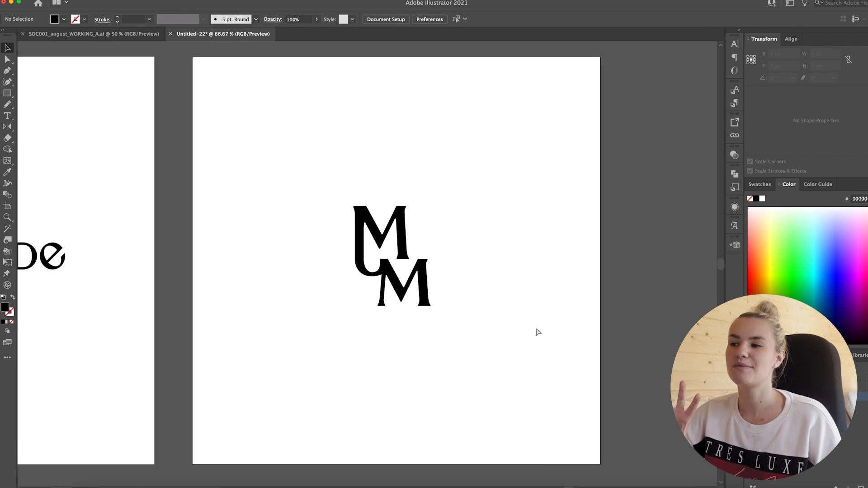
key("super+minus")
left_click_drag(397, 266, 399, 270)
left_click(430, 270)
left_click(7, 206)
left_click_drag(341, 331, 554, 332)
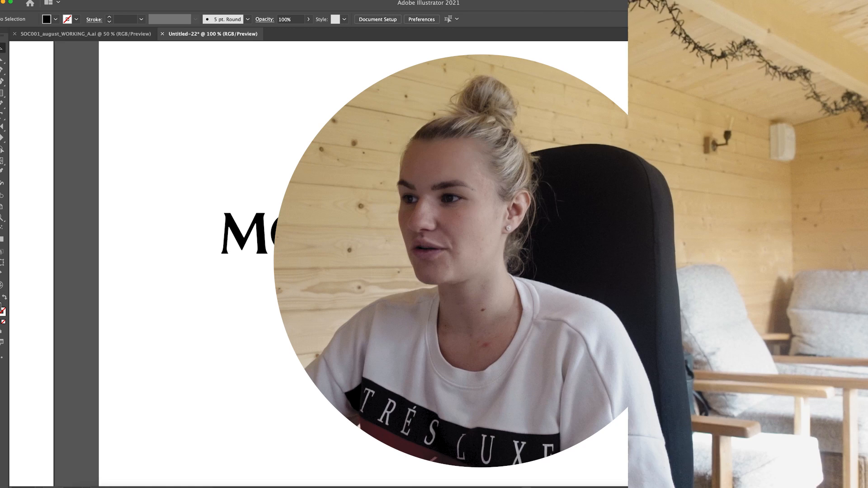
- Examine the stacked, single-line and monogram logo versions across the artboards
key("super+minus")
key("super+minus")
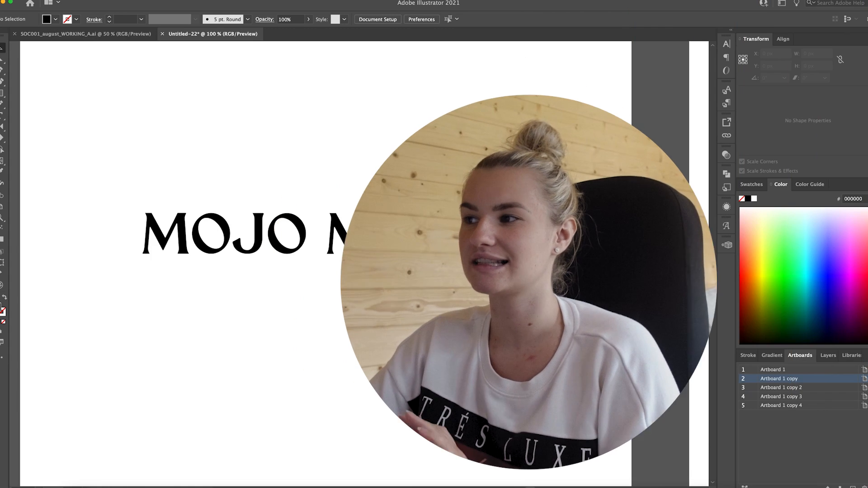
scroll(547, 363, "right", 5)
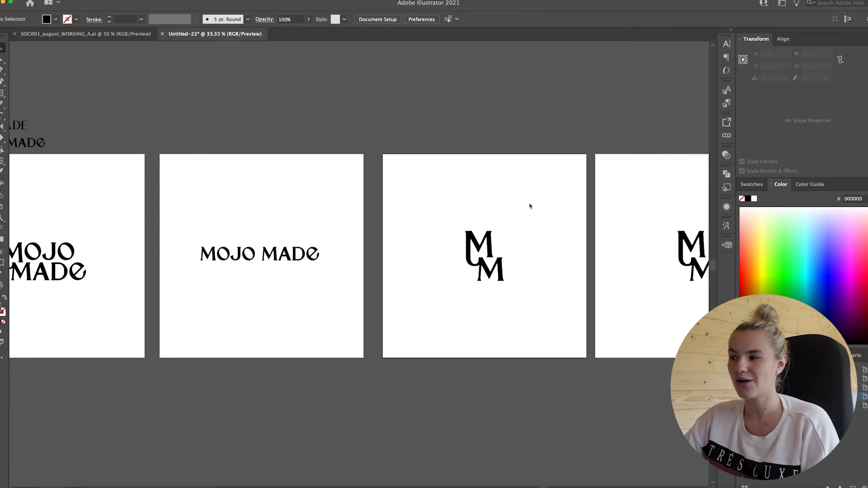
scroll(530, 206, "right", 4)
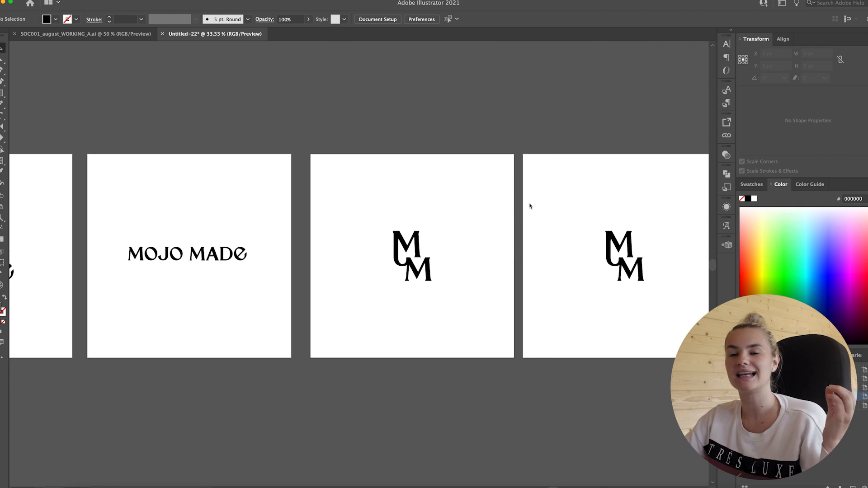
scroll(530, 206, "left", 2)
scroll(530, 207, "left", 4)
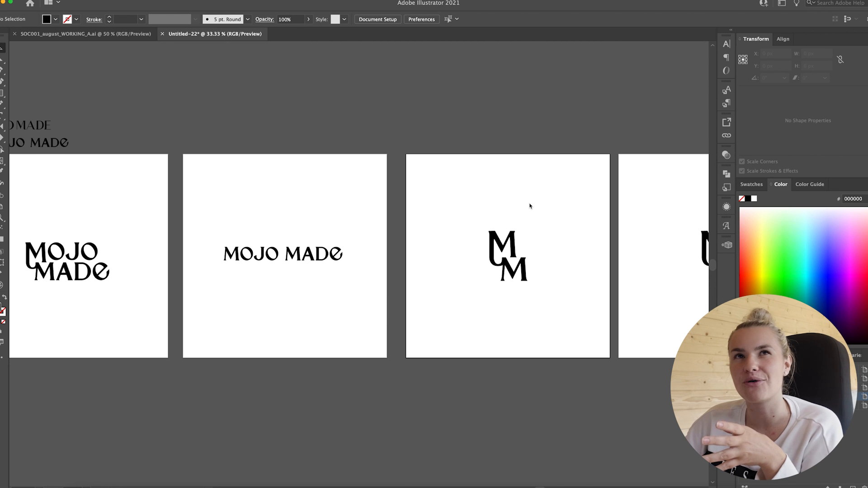
scroll(530, 206, "left", 3)
scroll(530, 207, "right", 5)
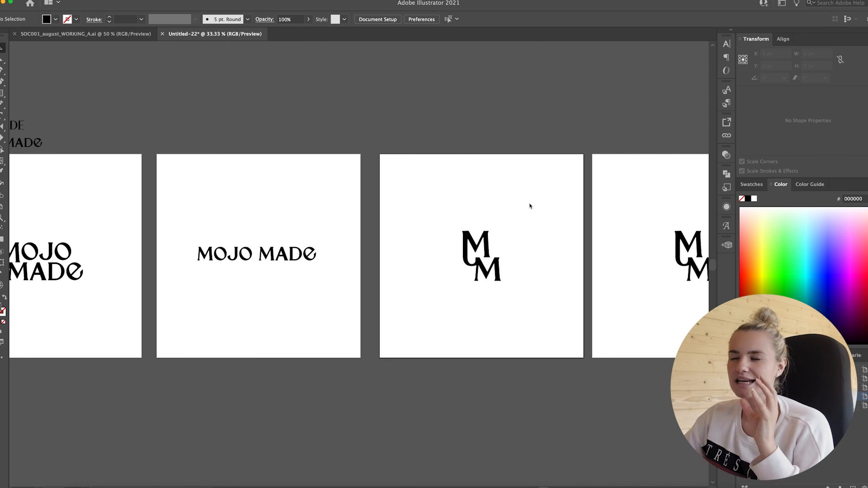
scroll(530, 206, "left", 8)
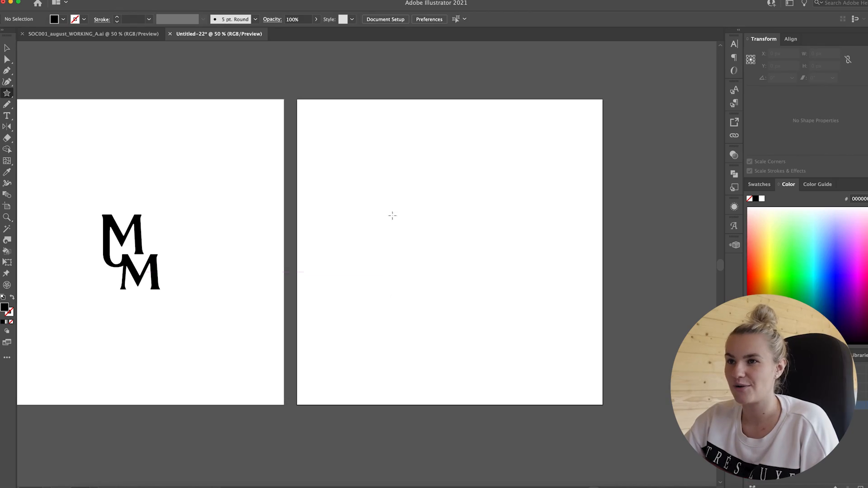
- Draw a black triangle about 132 px wide and 114 px tall on the empty artboard with the Star tool
left_click(10, 97)
left_click(29, 93)
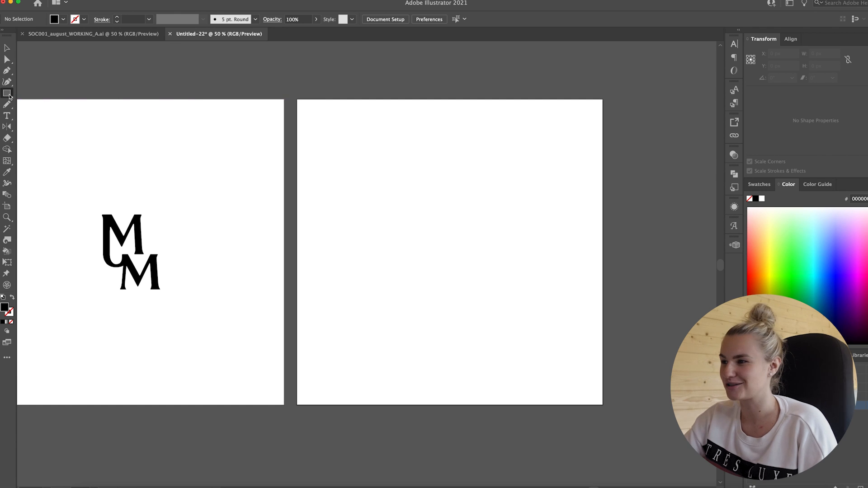
left_click(9, 95)
left_click(53, 127)
left_click_drag(407, 229, 420, 284)
key("super+1")
- Place a copy of the triangle directly beside the original with their base corners touching
left_click(9, 46)
left_click(477, 279)
key("super+minus")
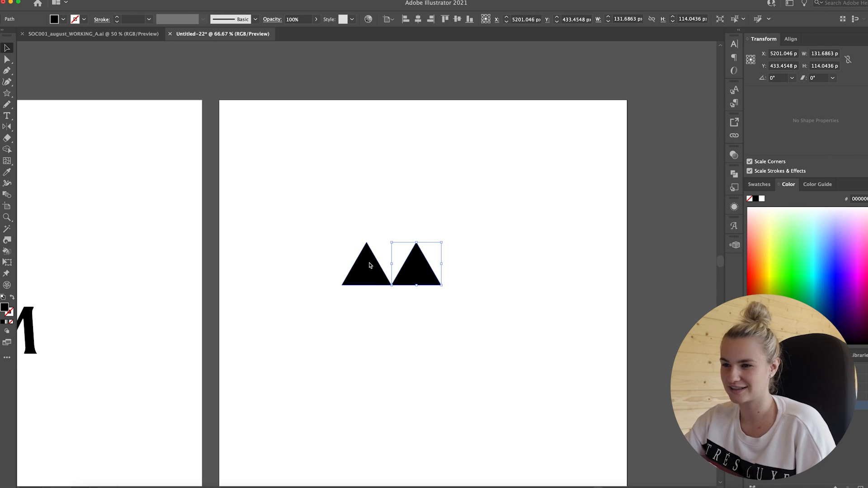
scroll(370, 266, "left", 5)
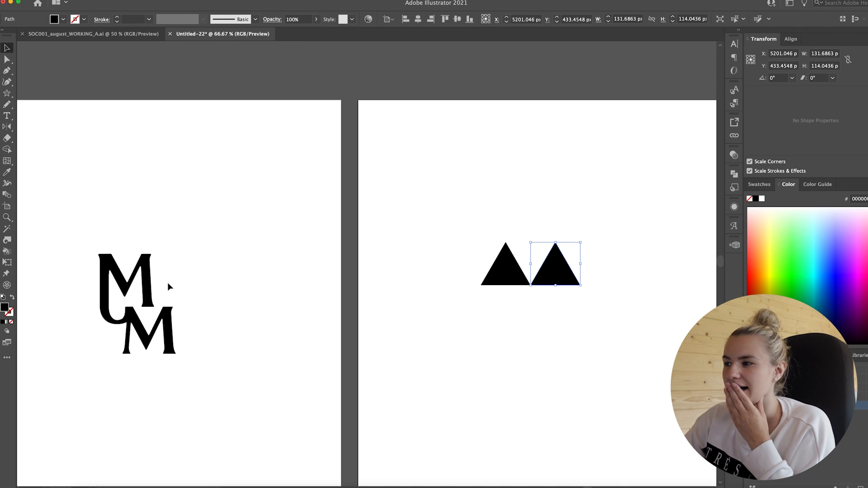
scroll(415, 205, "right", 7)
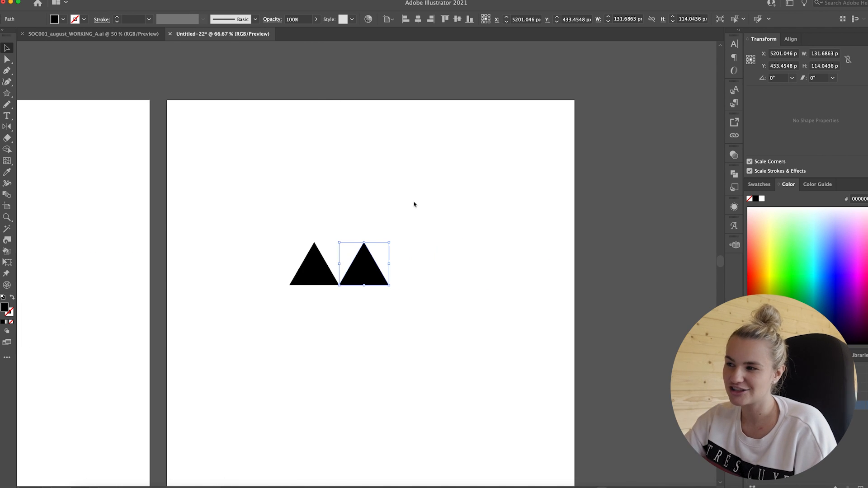
- Try rotating the second triangle 180° against the first, and delete the second triangle
left_click_drag(394, 241, 317, 325)
mouse_move(366, 262)
left_mouse_down()
mouse_move(274, 324)
mouse_move(318, 306)
mouse_move(376, 259)
mouse_move(358, 259)
left_mouse_up()
key("super+z")
key("Delete")
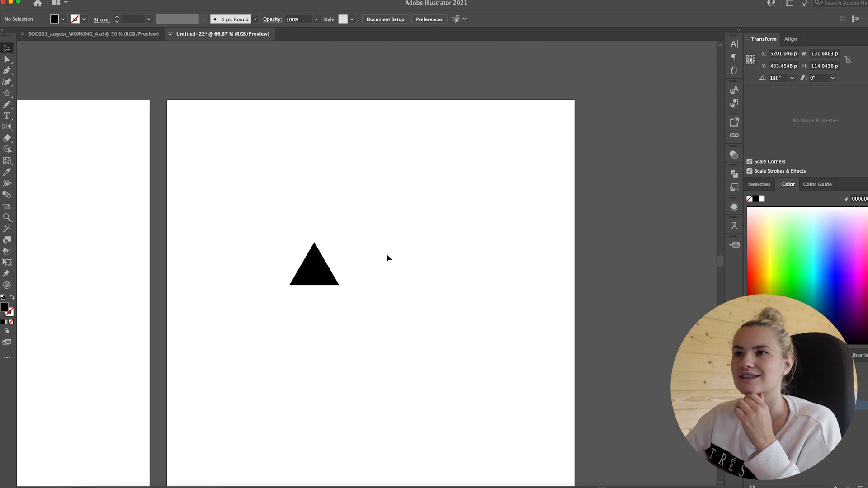
- Apply a radial repeat to the remaining triangle to form a sunburst shape
left_click(315, 270)
left_click(66, 0)
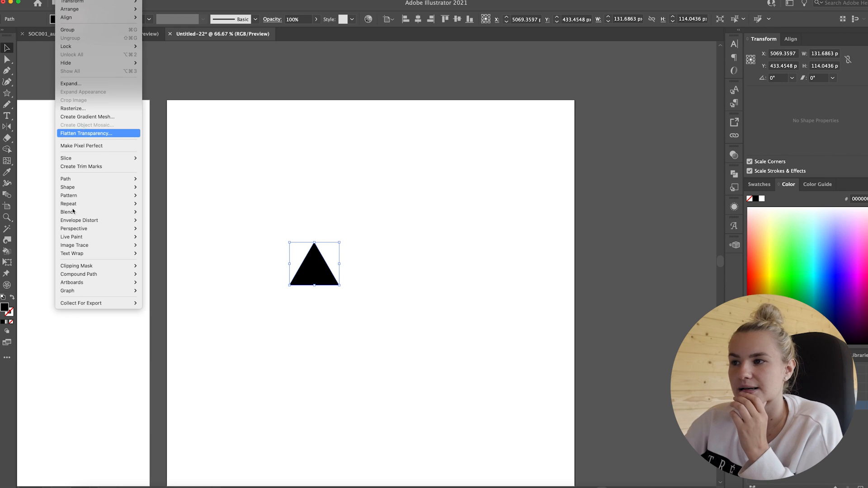
mouse_move(81, 195)
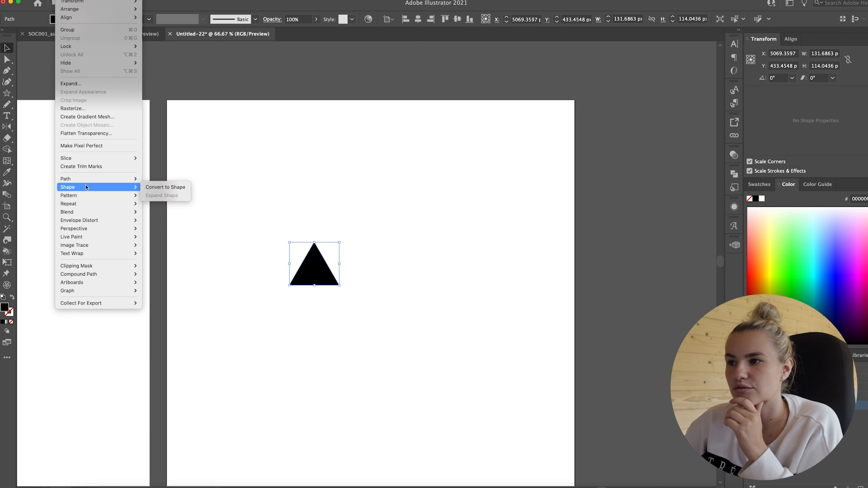
mouse_move(133, 204)
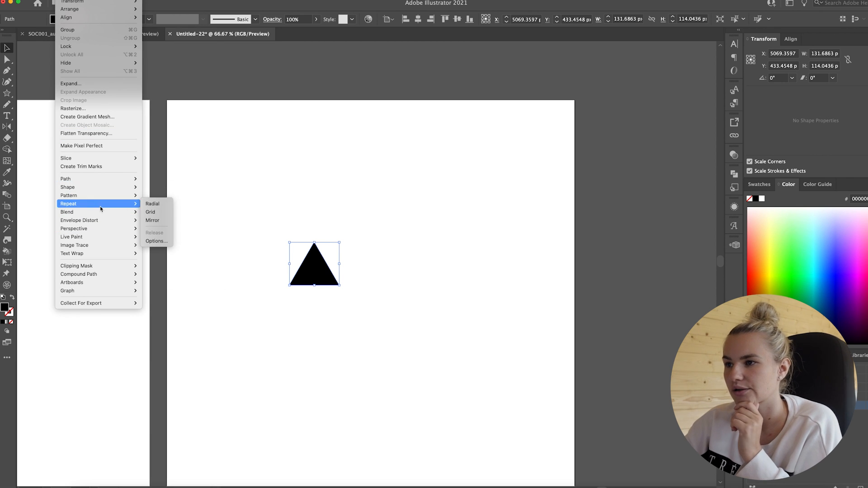
left_click(157, 204)
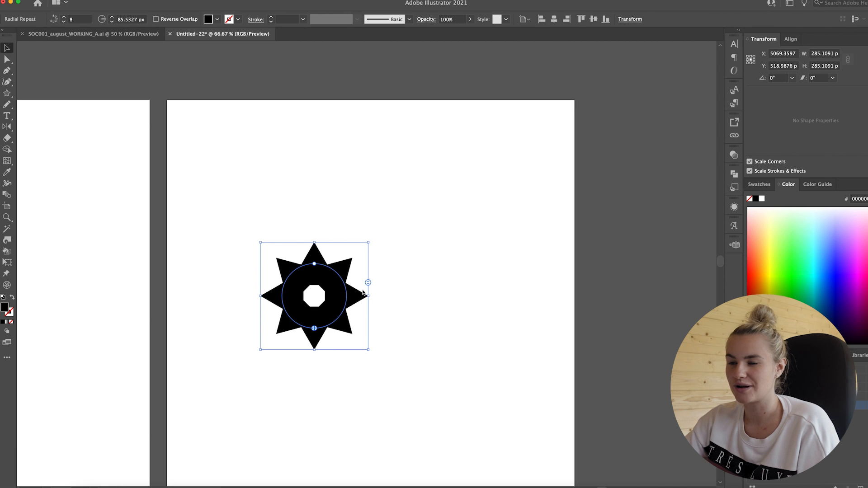
- Reduce the radial repeat of the black triangle to 3 instances so they form one larger triangle
mouse_move(369, 284)
left_mouse_down()
mouse_move(365, 267)
mouse_move(362, 303)
mouse_move(367, 278)
mouse_move(341, 237)
mouse_move(295, 234)
mouse_move(383, 246)
mouse_move(381, 315)
mouse_move(370, 270)
mouse_move(365, 304)
mouse_move(368, 287)
left_mouse_up()
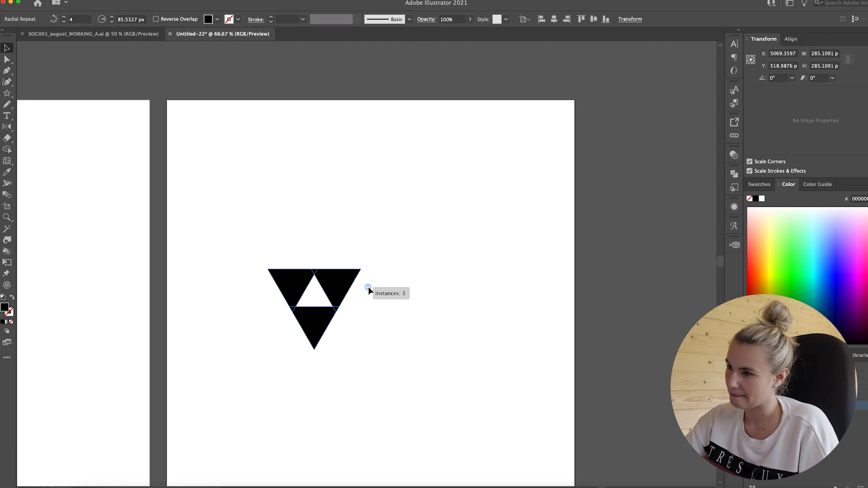
left_click_drag(368, 287, 369, 287)
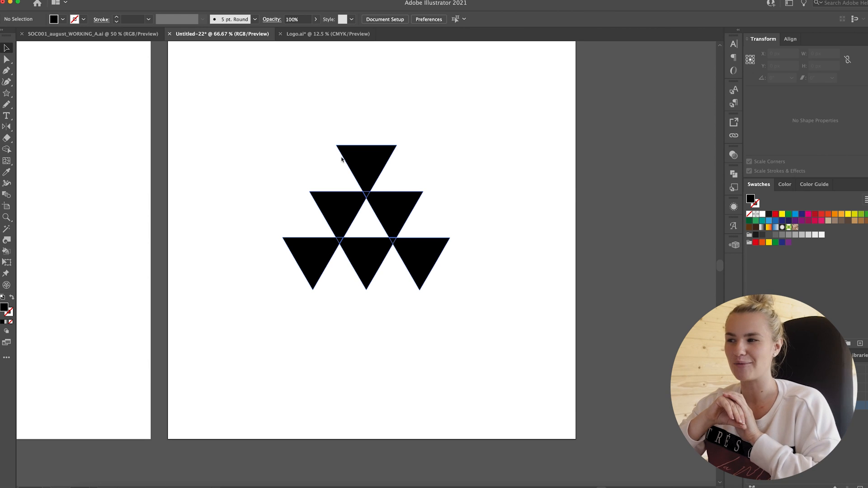
- Scale the six-triangle mark down proportionally to a bounding box of about 281 by 281 px
key("super+minus")
key("super+minus")
key("super+minus")
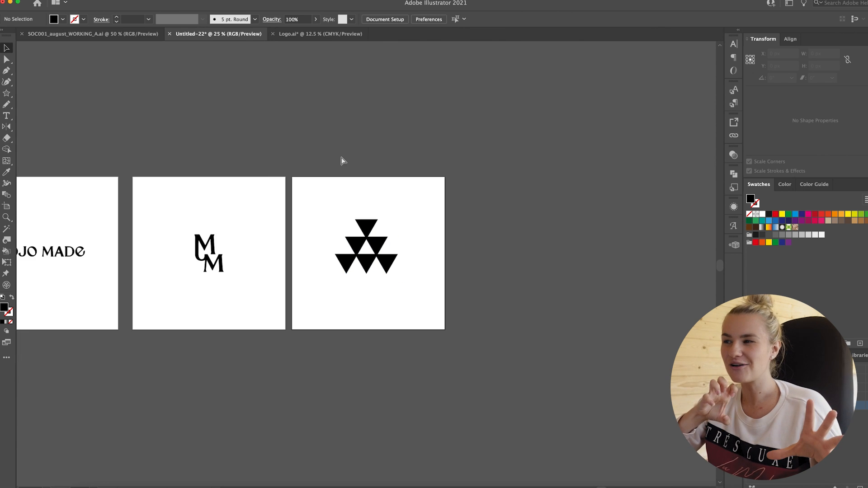
left_click(374, 243)
left_click_drag(395, 250, 377, 247)
key("super+z")
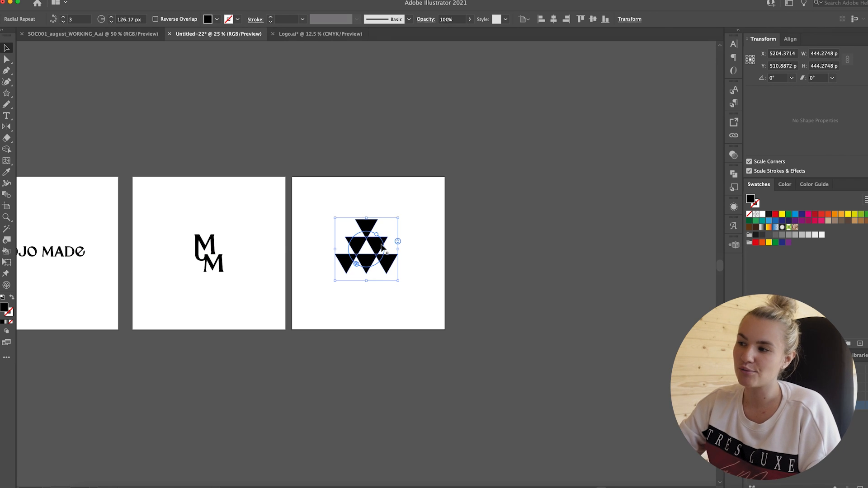
left_click_drag(400, 250, 381, 257)
scroll(407, 253, "left", 3)
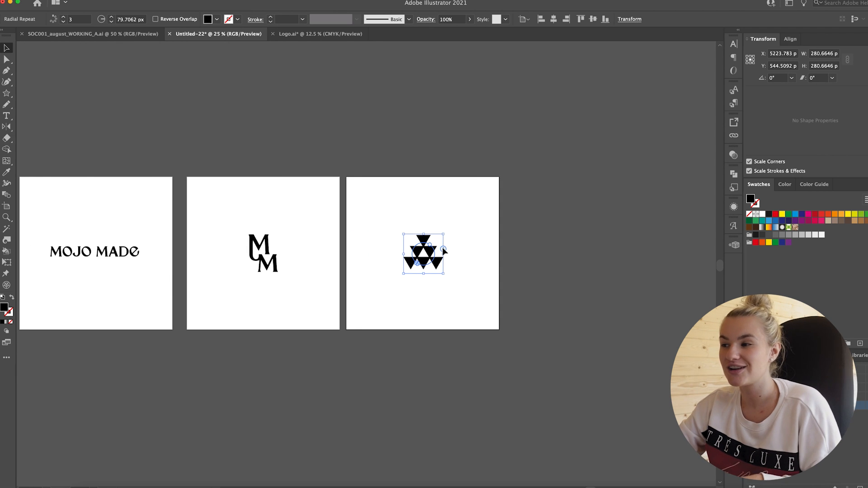
scroll(384, 207, "left", 8)
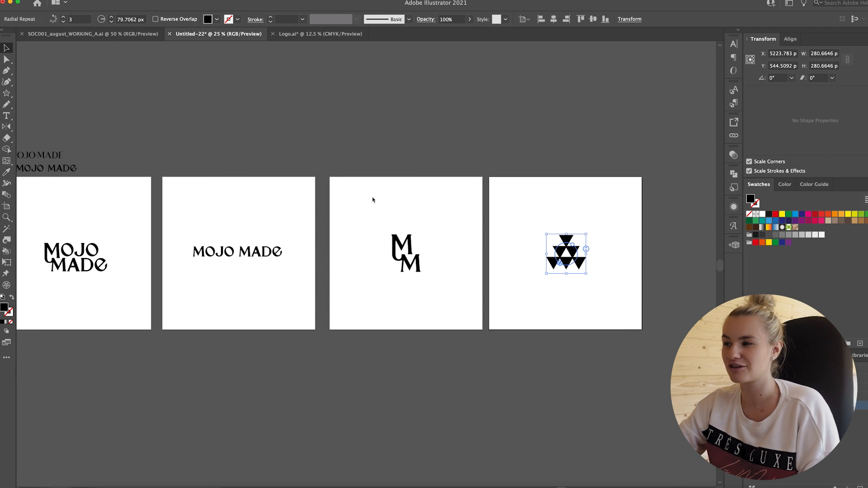